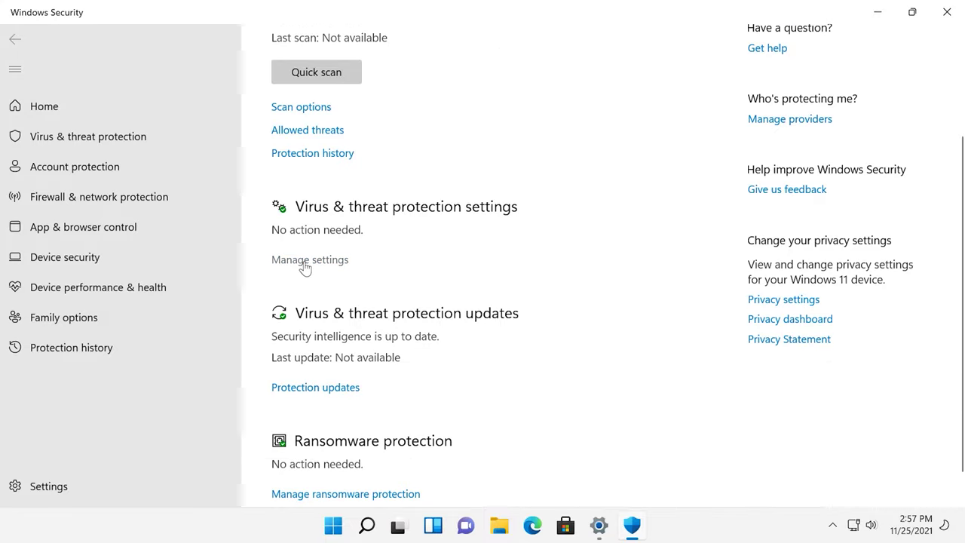
Step: Turn off Tamper Protection in the virus & threat protection settings and approve the change
click(317, 261)
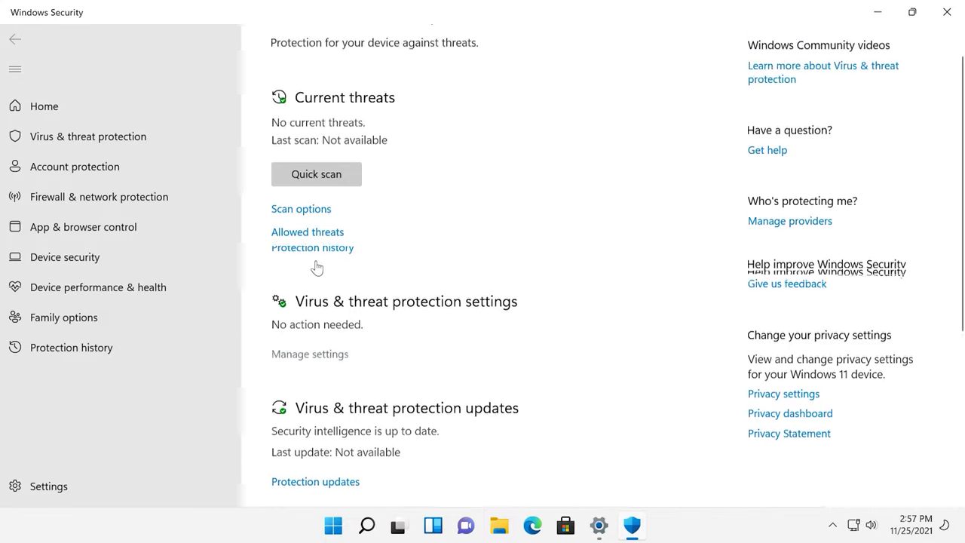
scroll(317, 261, down, 3)
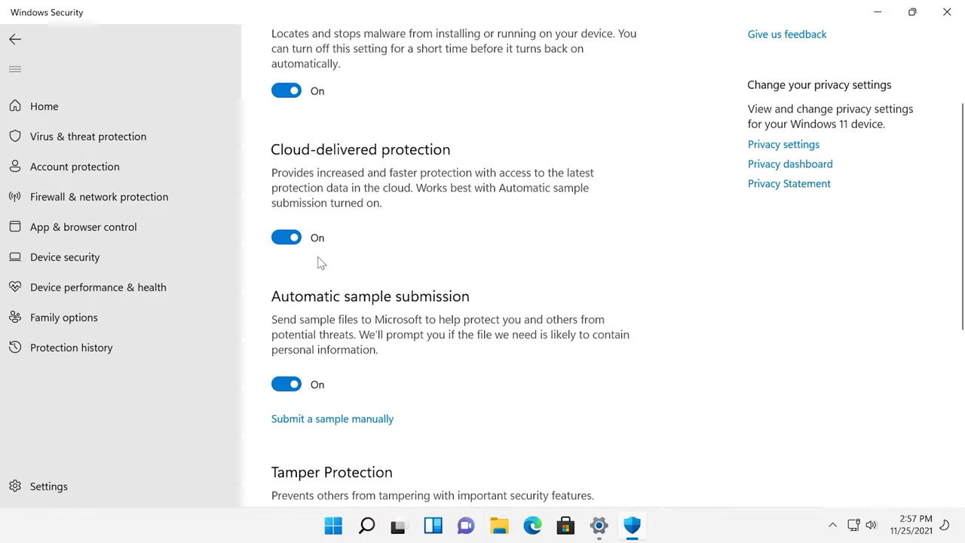
scroll(326, 261, down, 2)
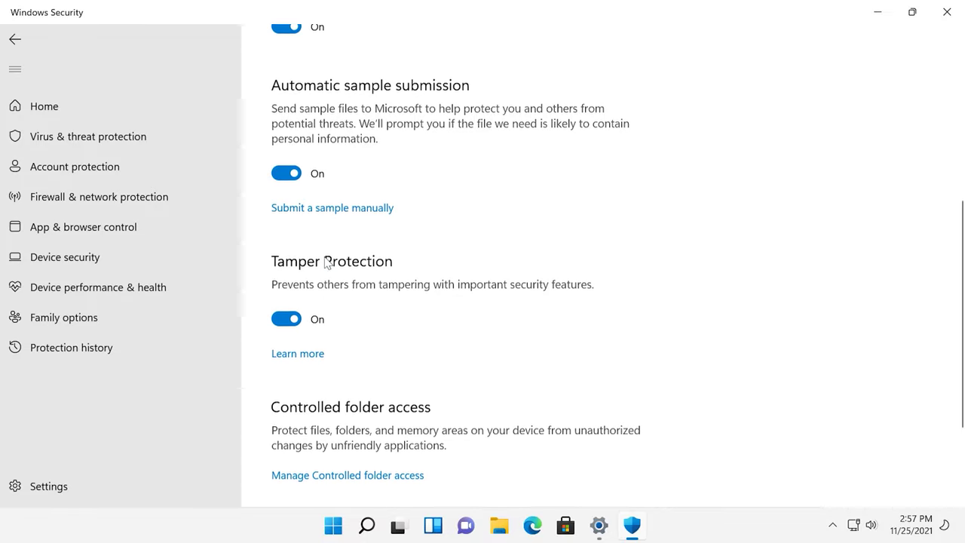
click(291, 314)
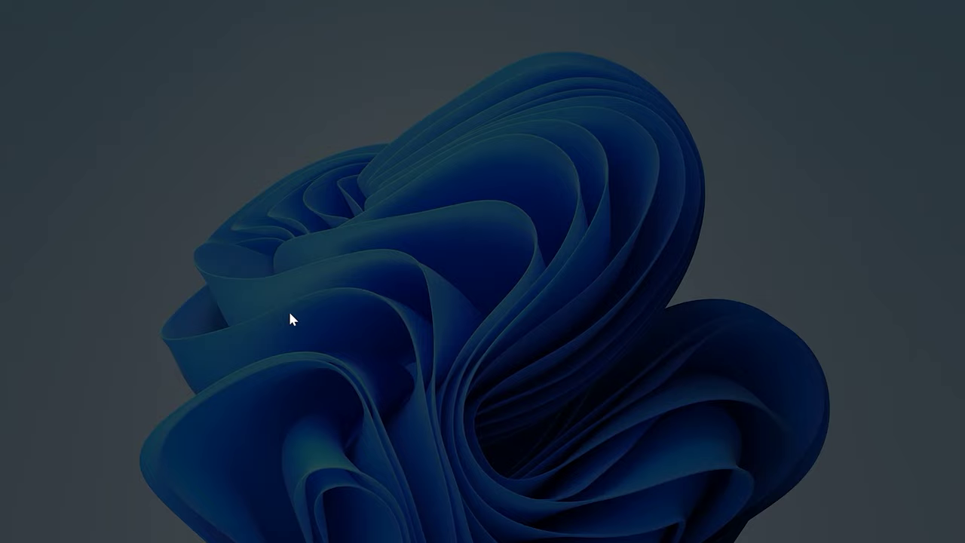
click(394, 377)
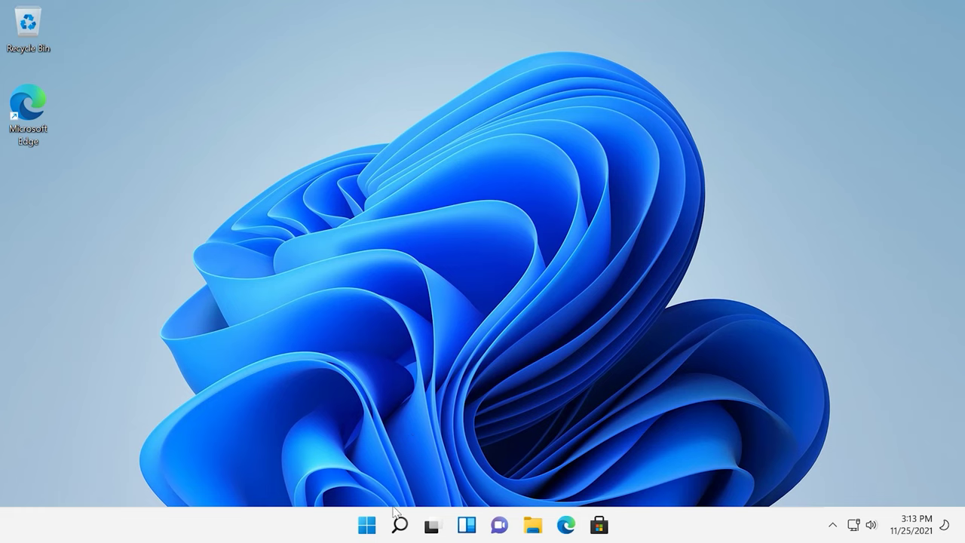
Step: Search Windows for "edit", open Edit group policy, and enlarge the editor window and its policy tree
click(400, 526)
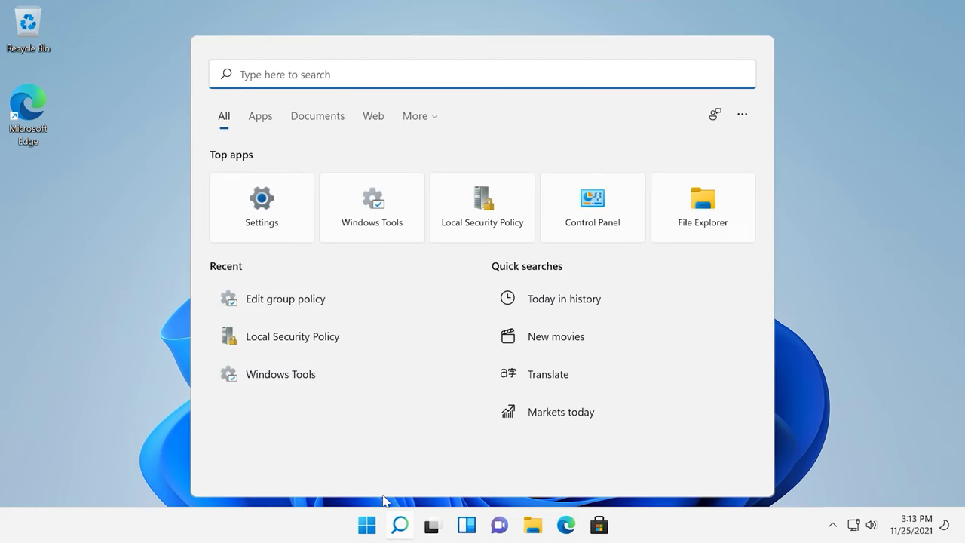
text(edit)
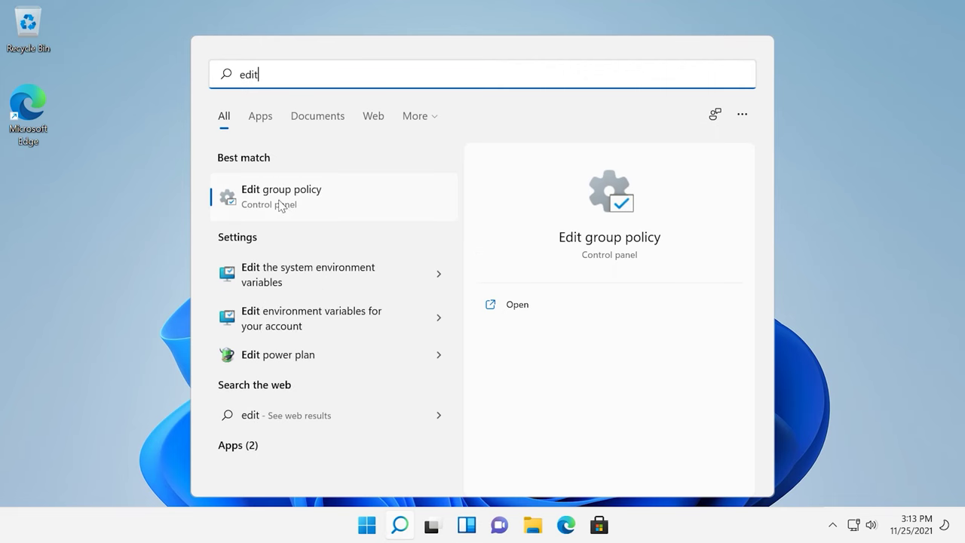
click(281, 200)
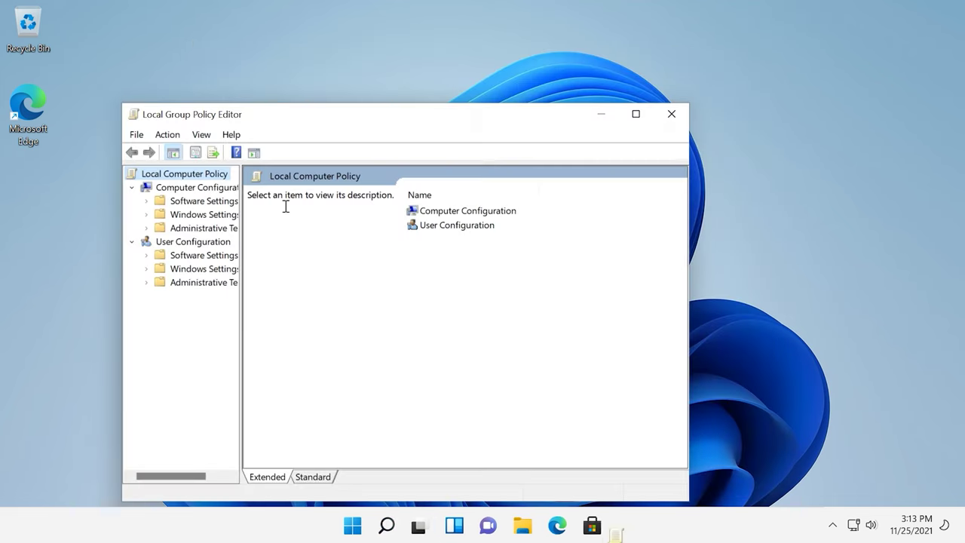
click(638, 117)
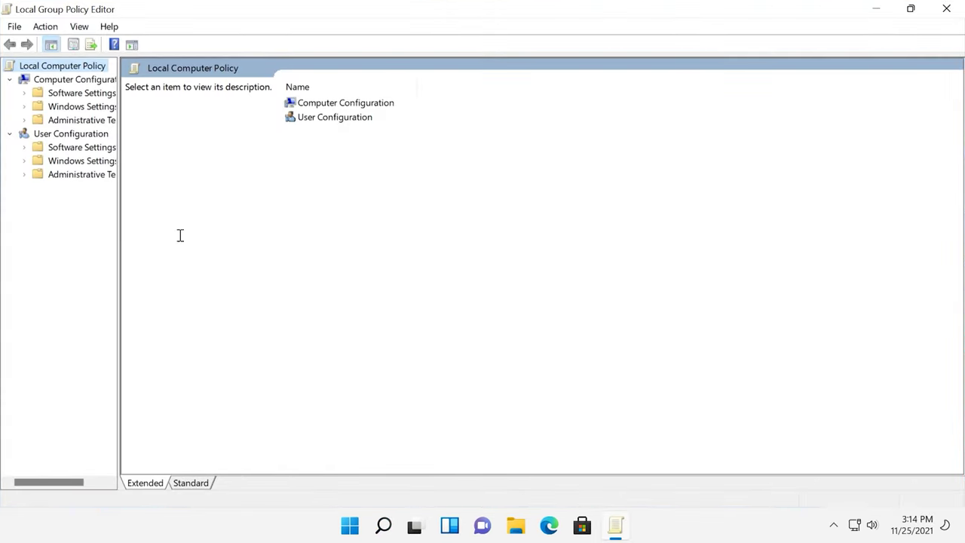
drag(118, 246, 158, 246)
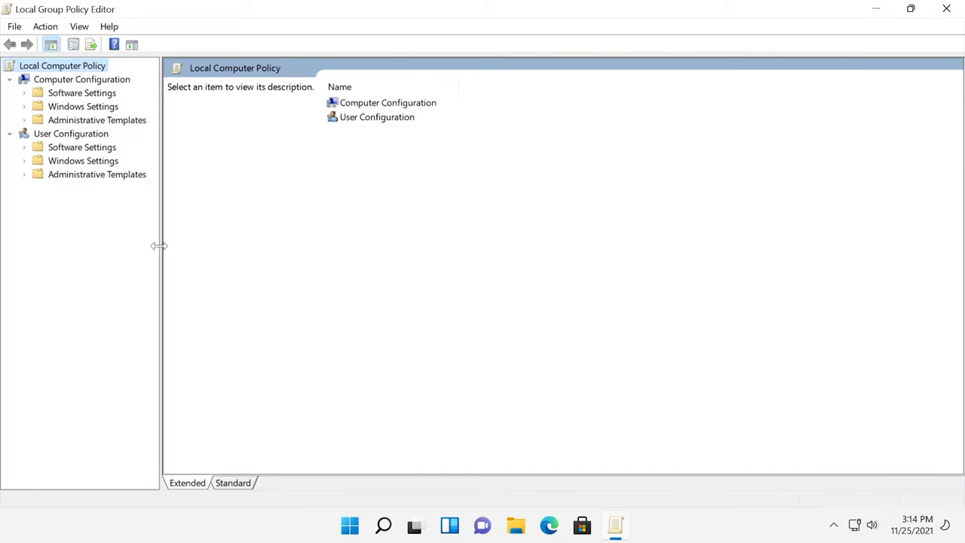
Step: Show the Microsoft Defender Antivirus policies under Computer Configuration > Administrative Templates > Windows Components
click(25, 121)
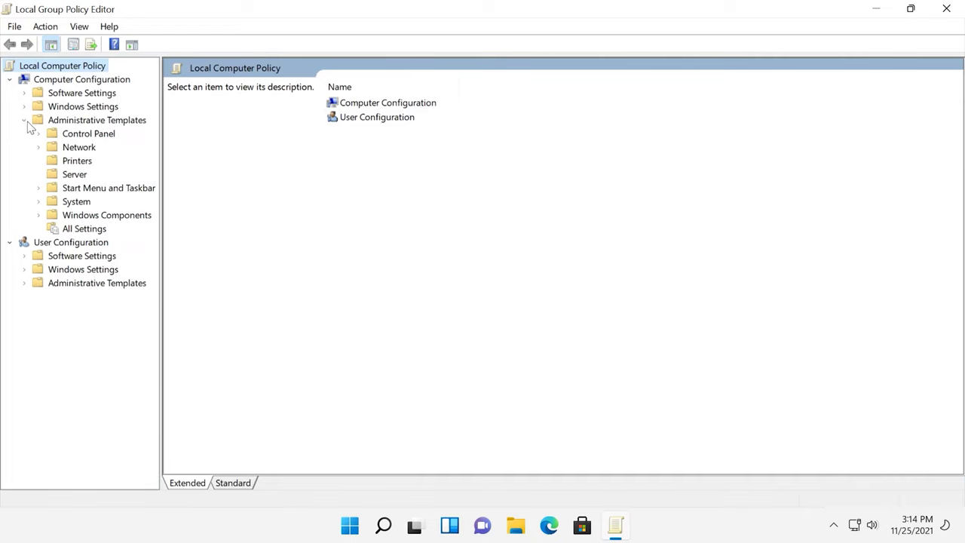
click(40, 216)
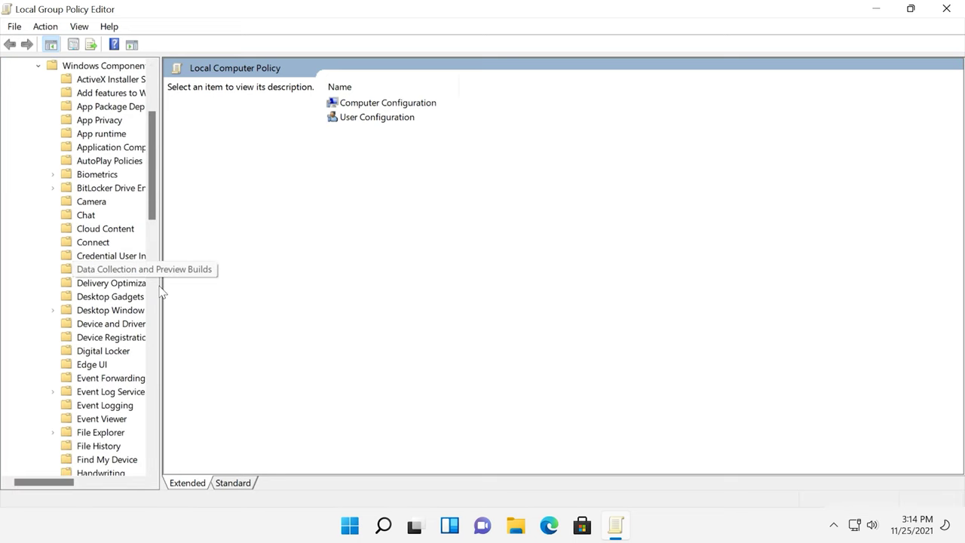
drag(159, 287, 205, 287)
scroll(130, 353, down, 2)
scroll(130, 353, down, 5)
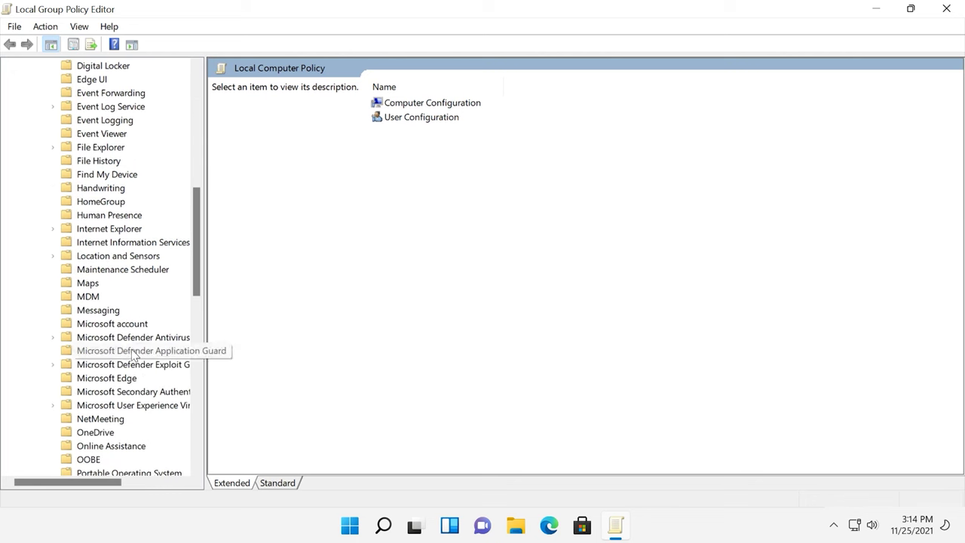
click(151, 338)
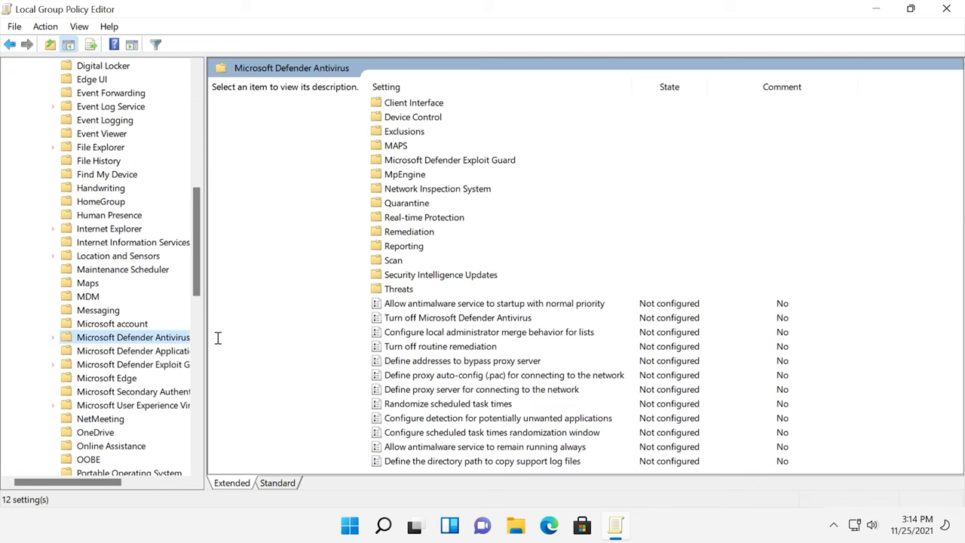
Step: Open the "Turn off Microsoft Defender Antivirus" policy for editing
click(443, 319)
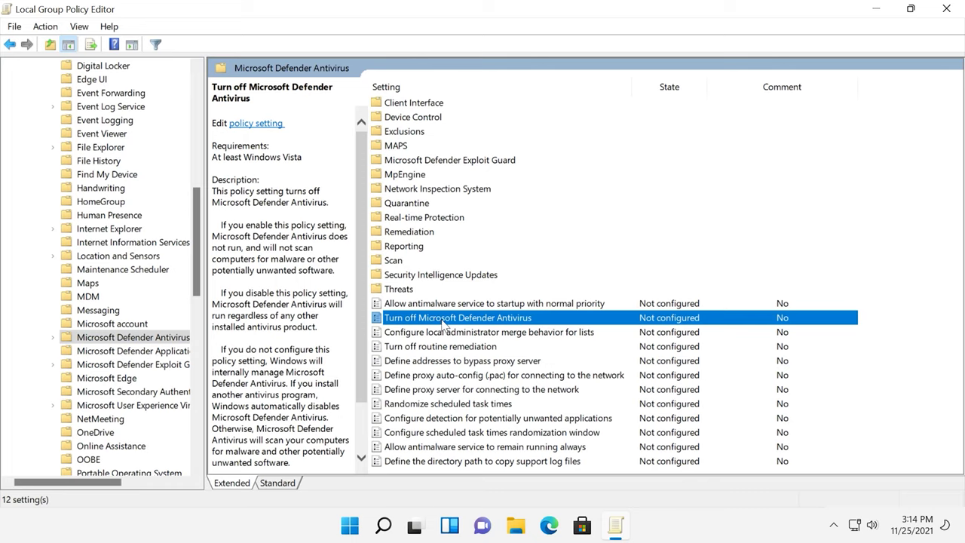
right_click(446, 322)
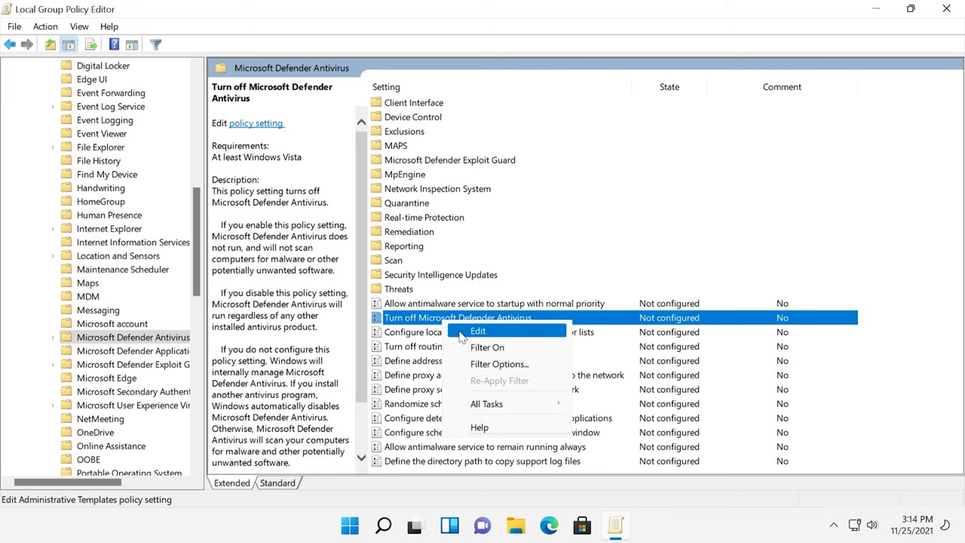
click(461, 334)
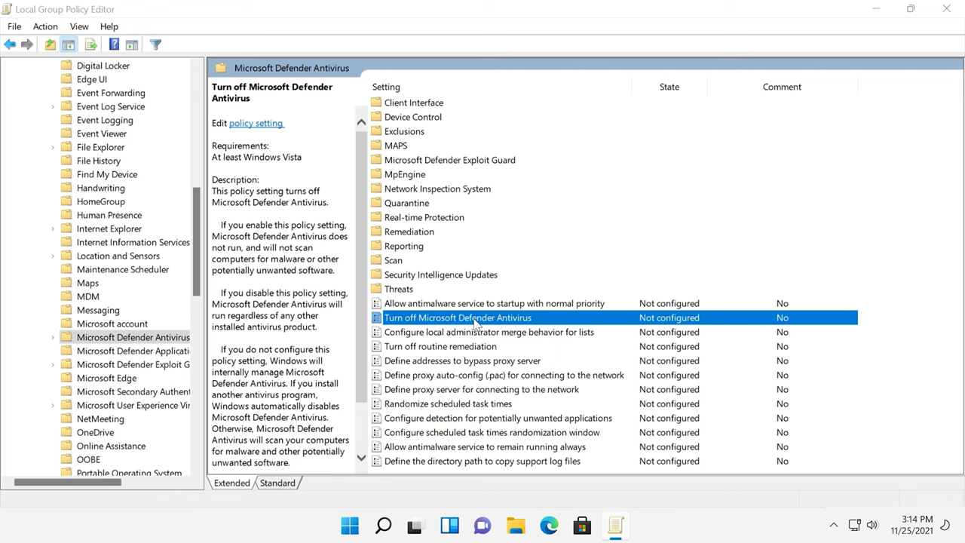
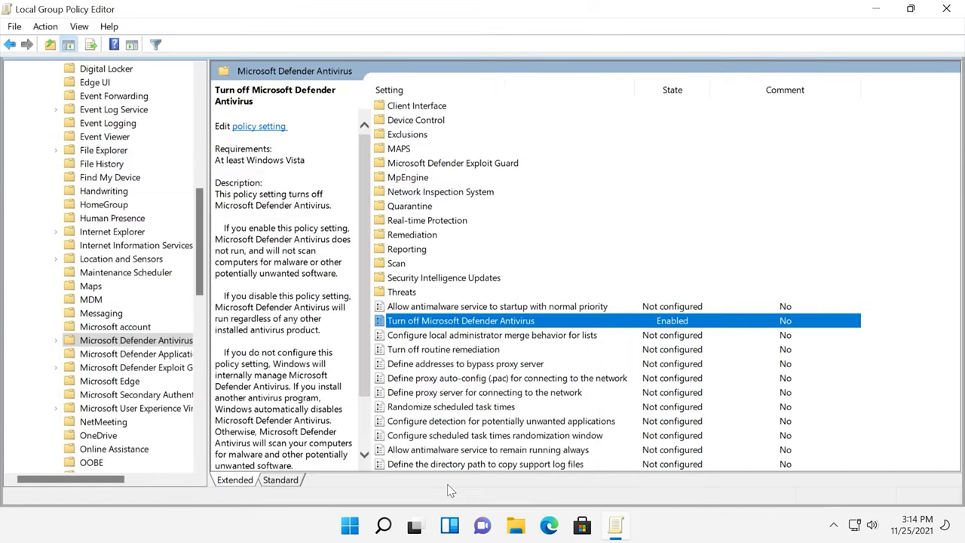
Step: Set the "Allow antimalware service to remain running always" policy to Disabled and apply it
click(467, 451)
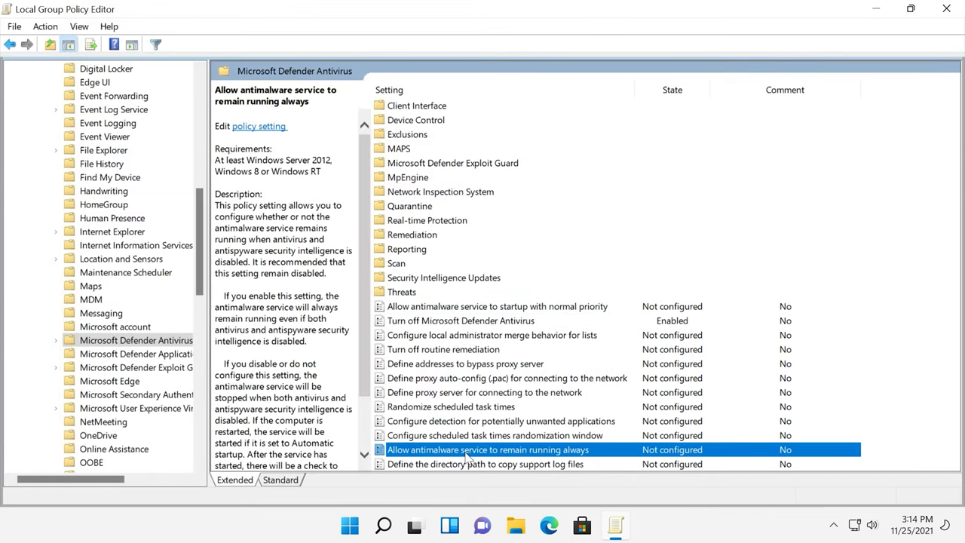
right_click(466, 454)
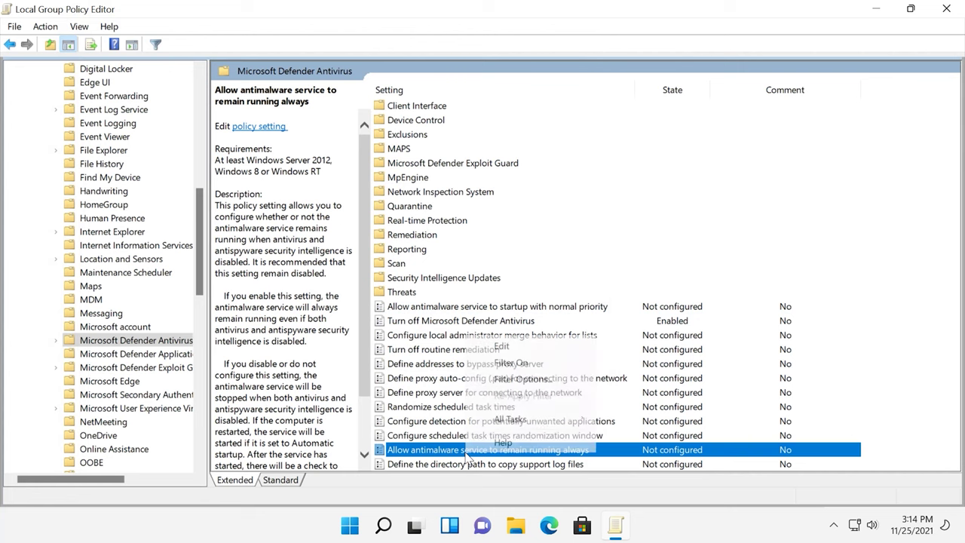
click(508, 350)
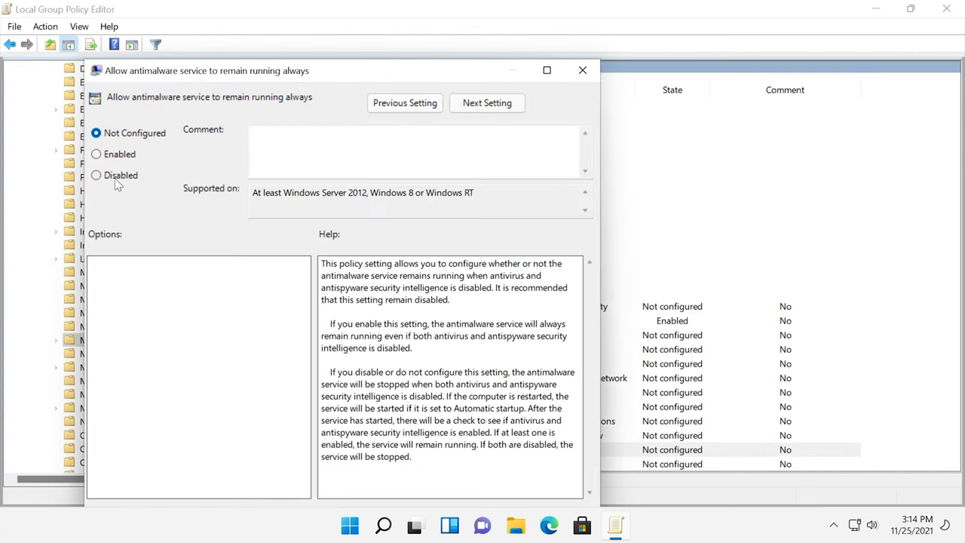
click(118, 179)
drag(317, 81, 321, 65)
click(565, 501)
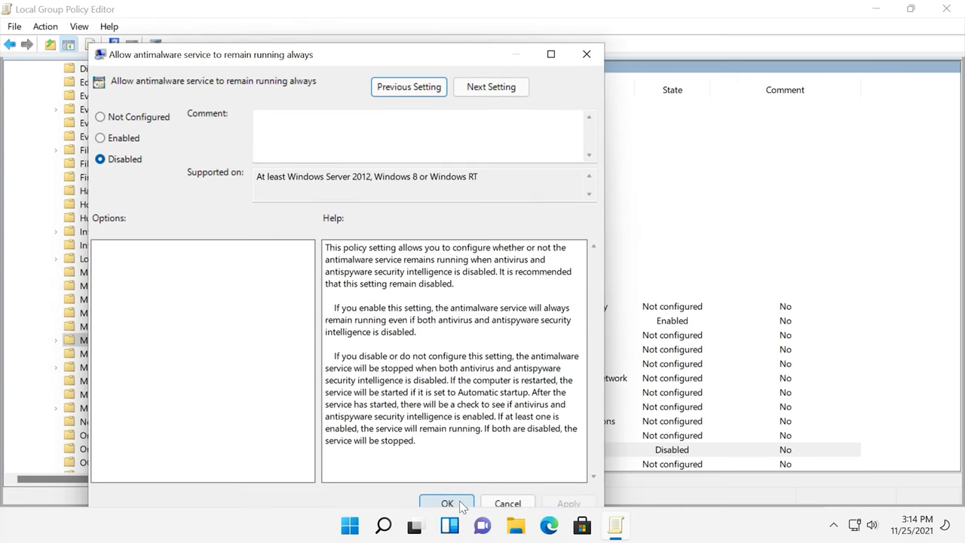
click(460, 502)
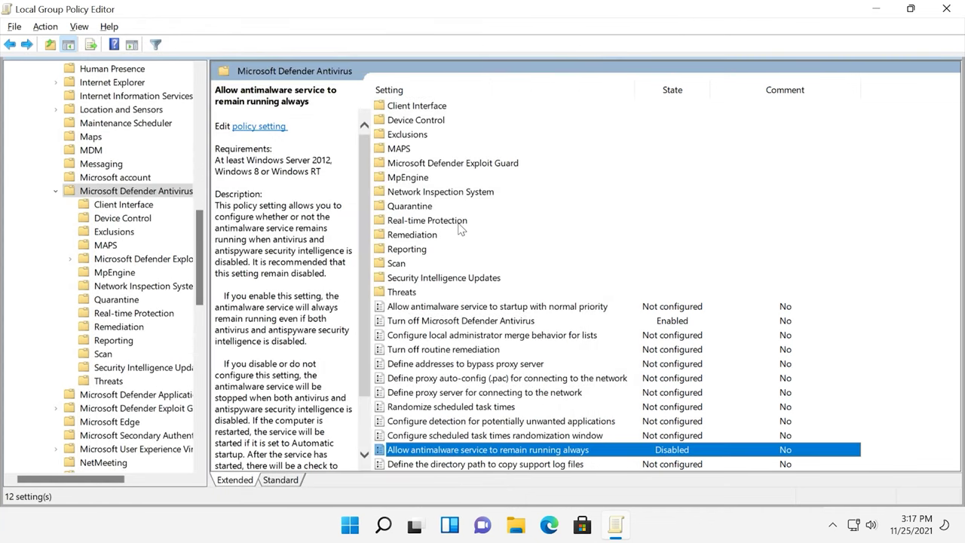
Step: Open the "Turn off real-time protection" policy in the Real-time Protection folder for editing
double_click(455, 222)
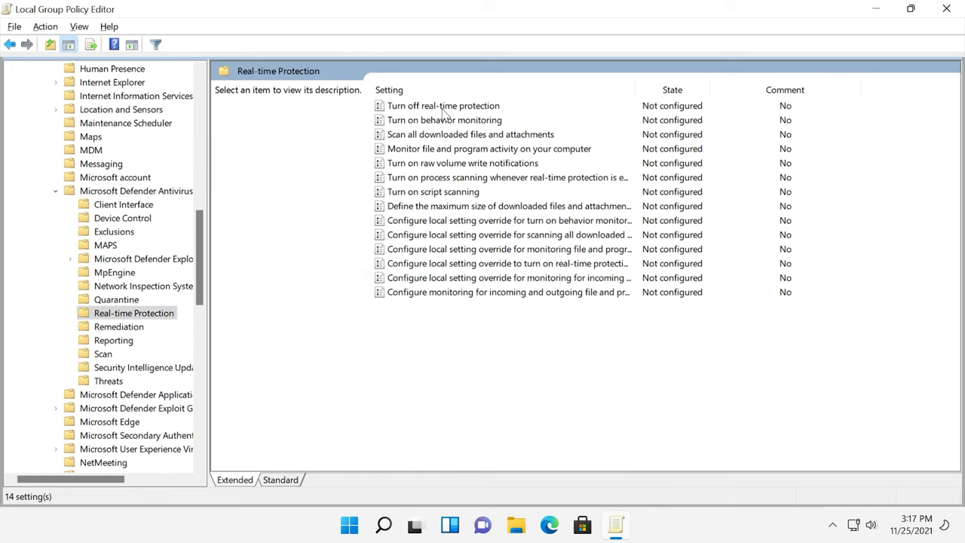
click(444, 111)
right_click(448, 111)
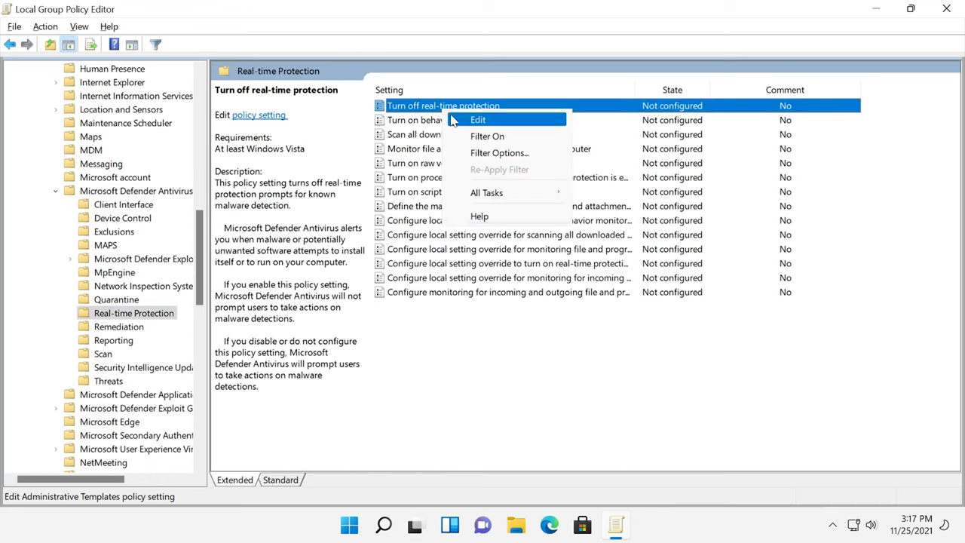
click(478, 120)
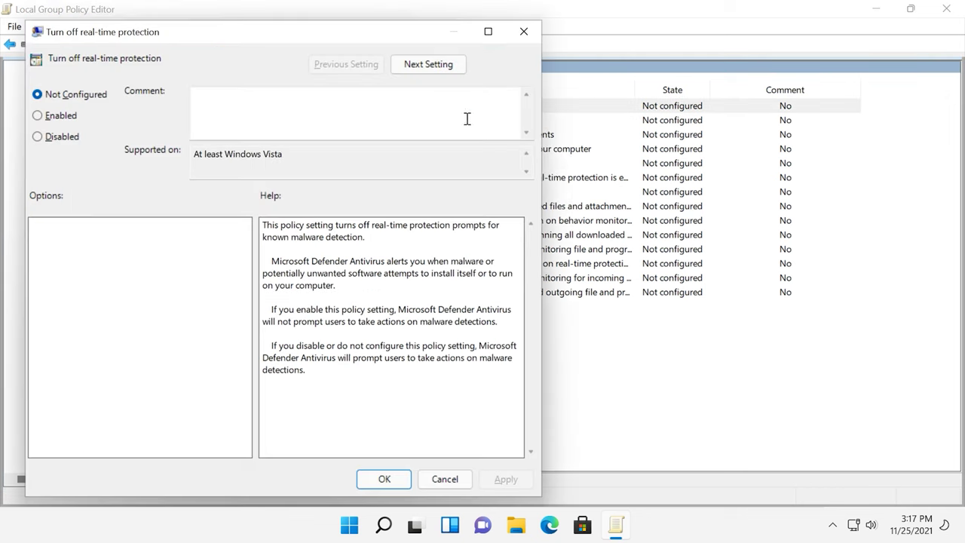
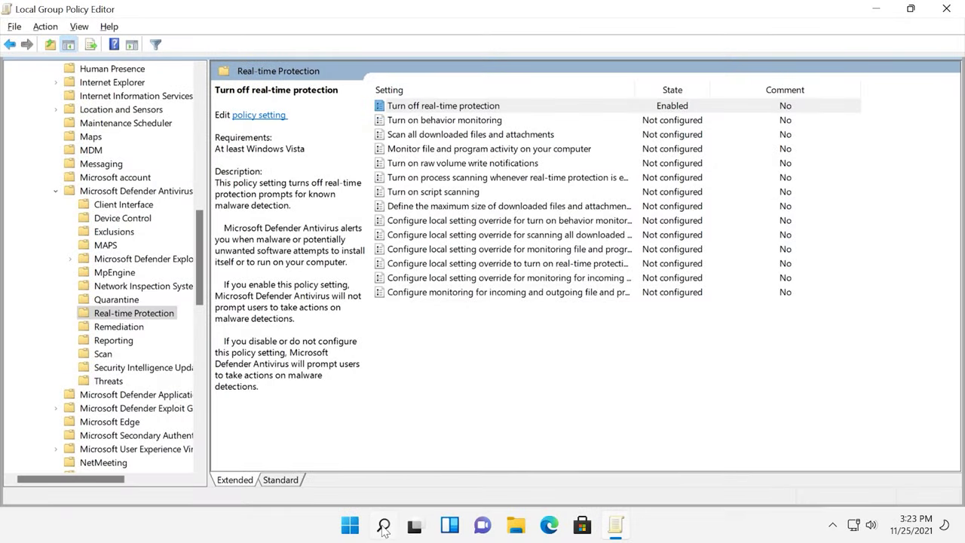
Step: Search Windows for "tas" and open Task Scheduler
click(384, 526)
text(tas)
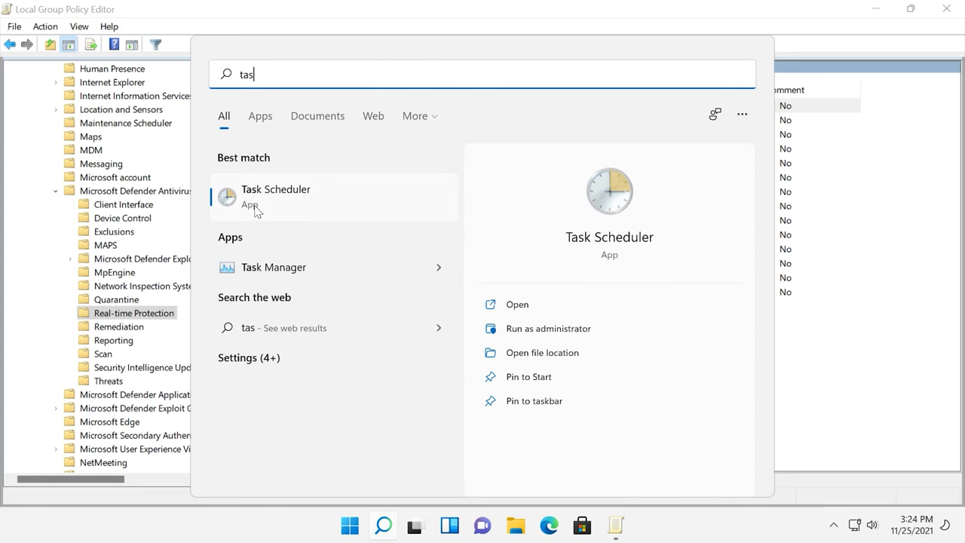
click(255, 210)
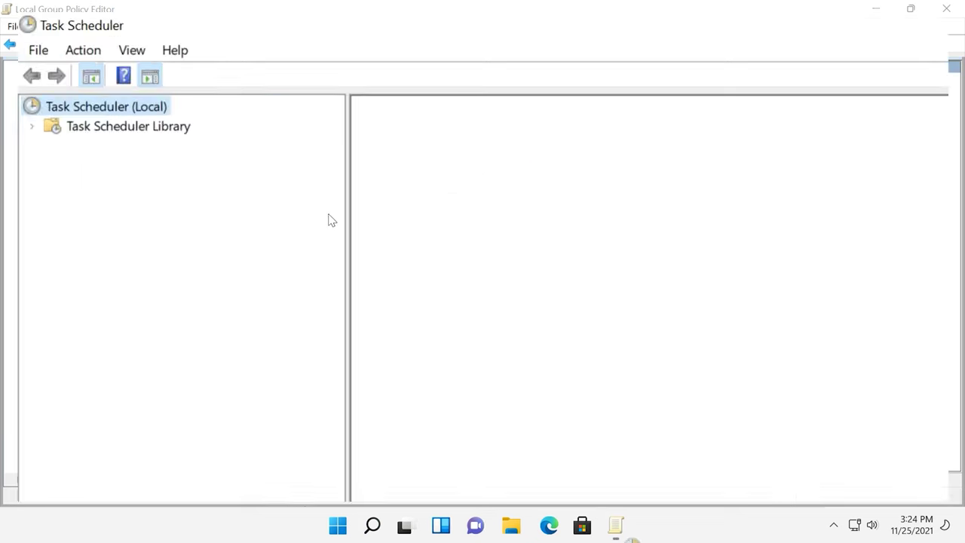
Step: Show the scheduled tasks in the Microsoft > Windows > Windows Defender folder of the Task Scheduler Library
click(9, 80)
click(23, 95)
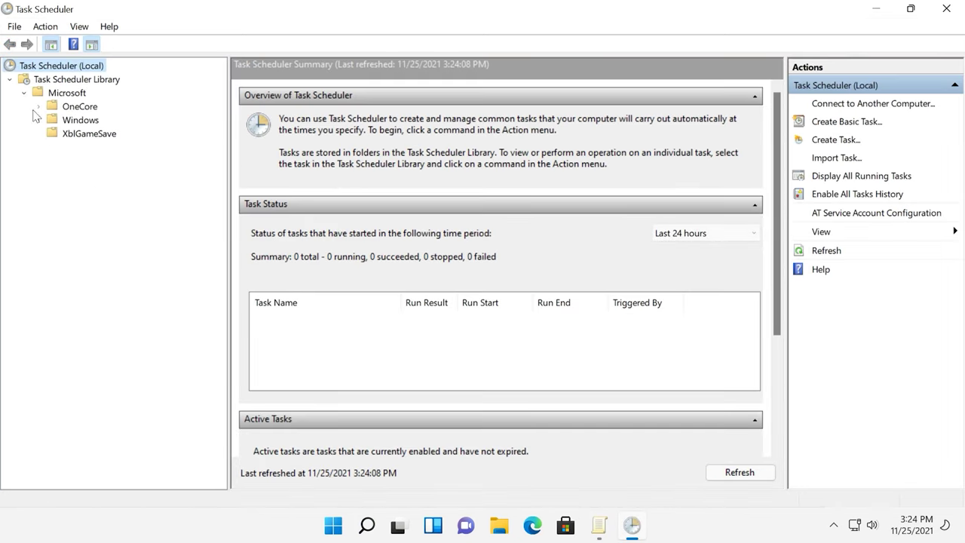
click(39, 121)
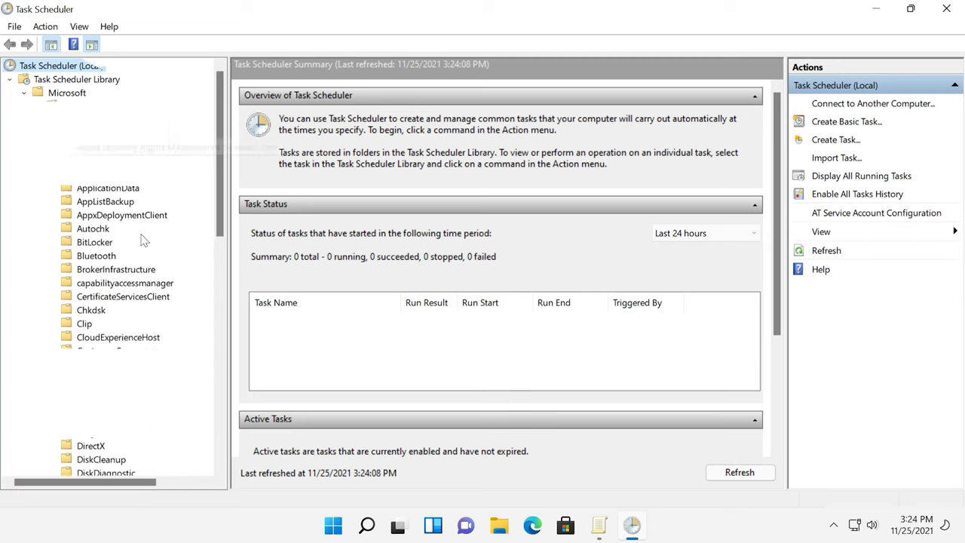
scroll(149, 278, down, 12)
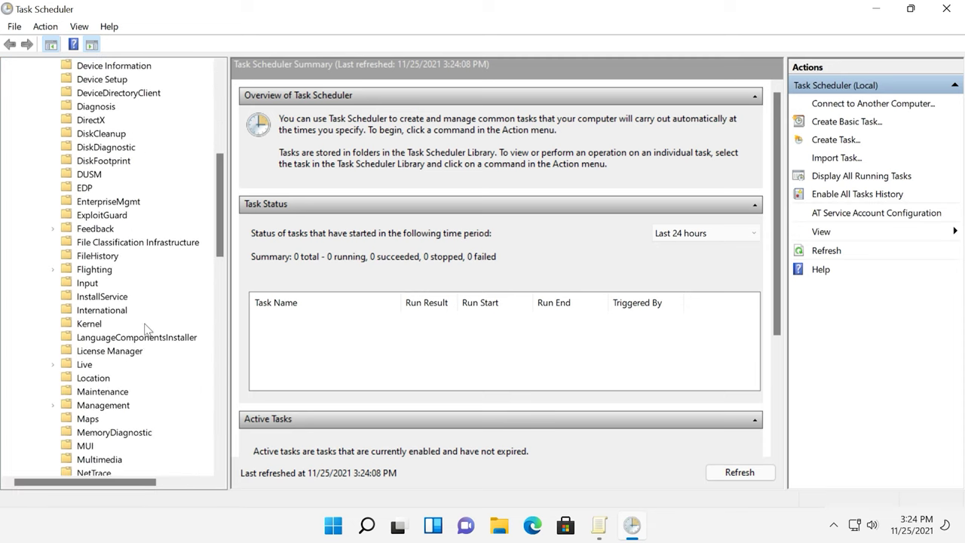
scroll(147, 383, down, 10)
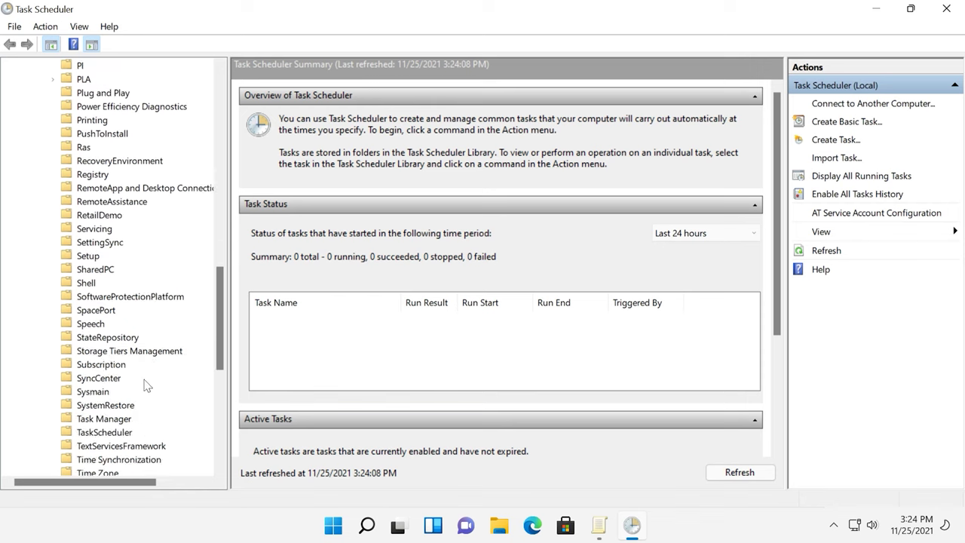
scroll(146, 384, down, 2)
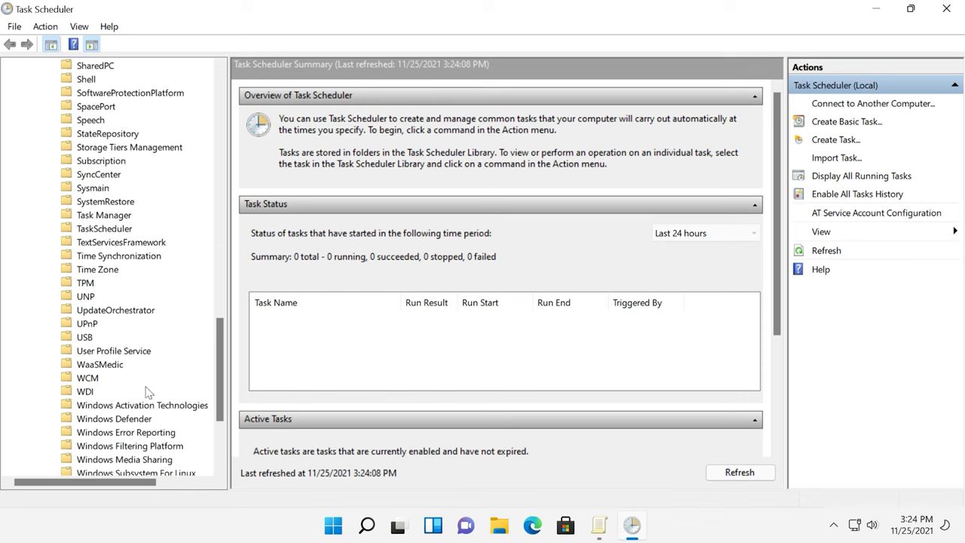
click(133, 421)
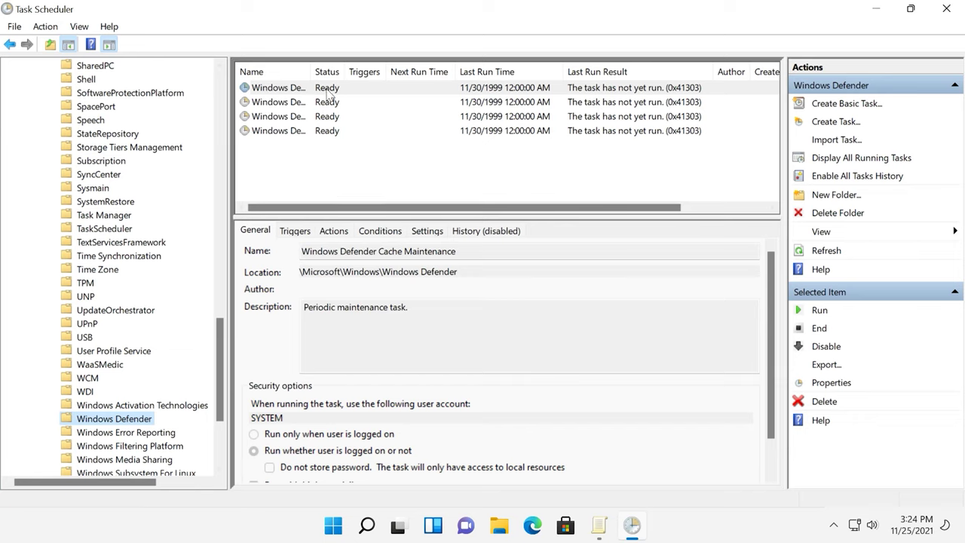
Step: Disable the Windows Defender Cache Maintenance and Windows Defender Cleanup scheduled tasks
click(327, 89)
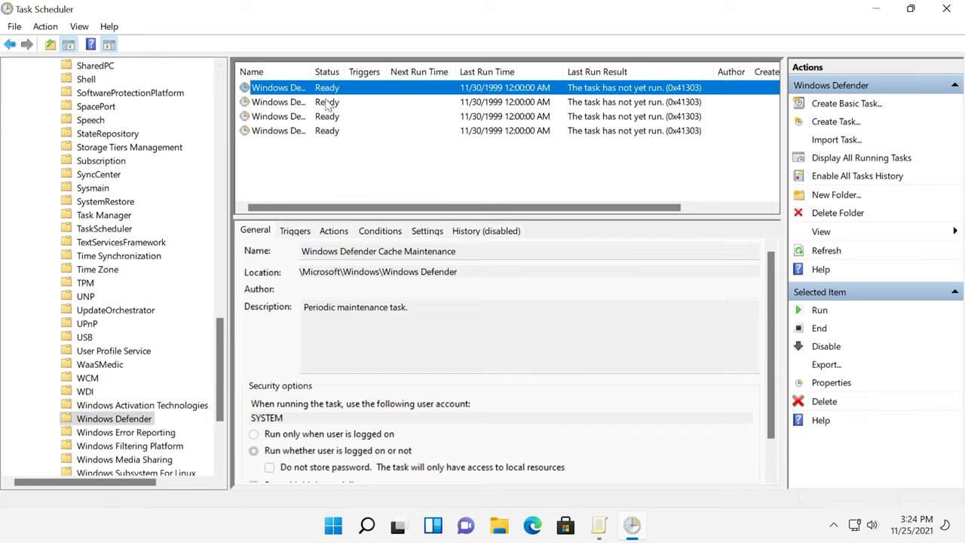
click(327, 103)
click(327, 118)
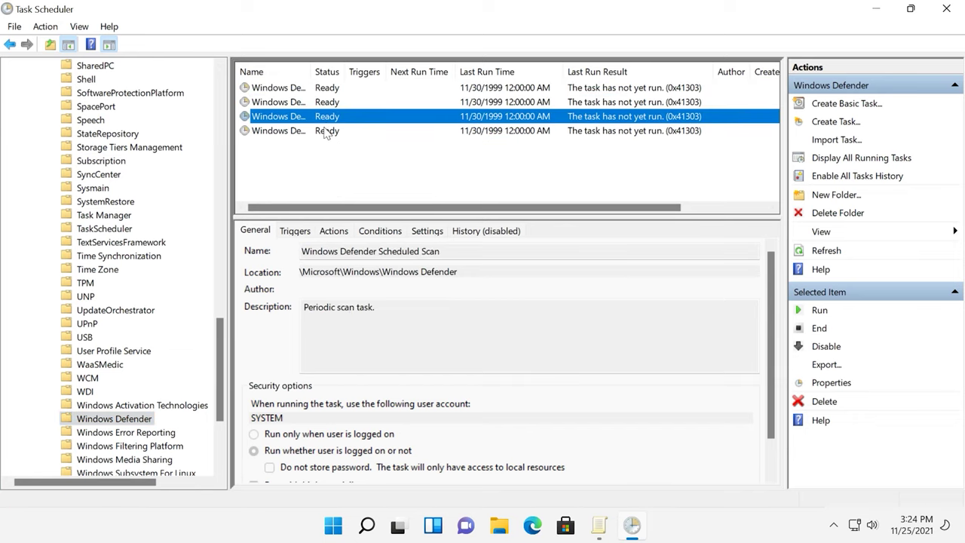
click(327, 130)
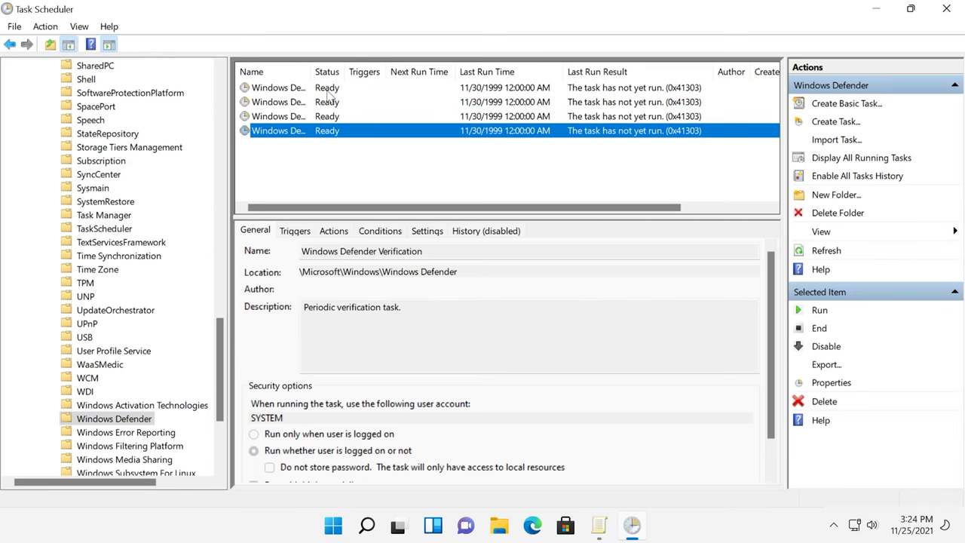
click(327, 88)
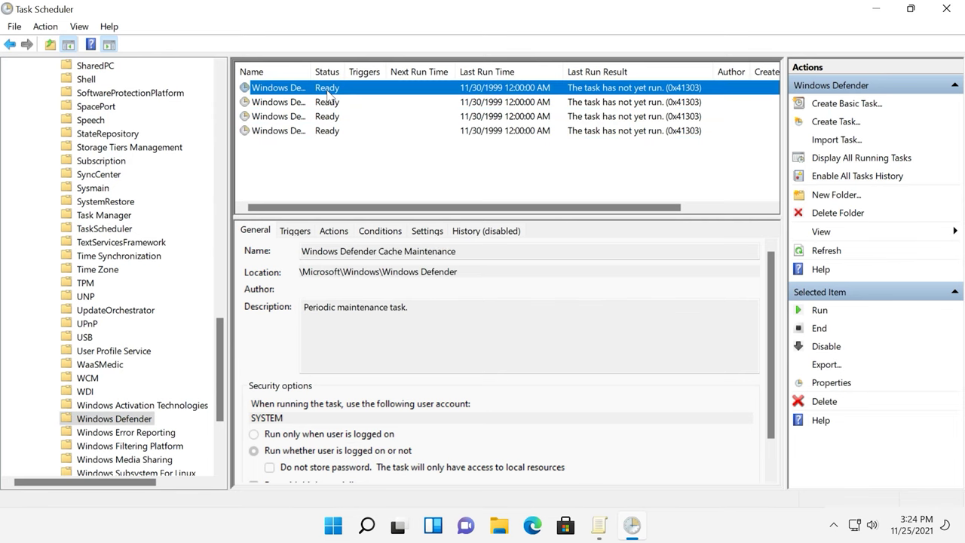
right_click(327, 90)
click(355, 134)
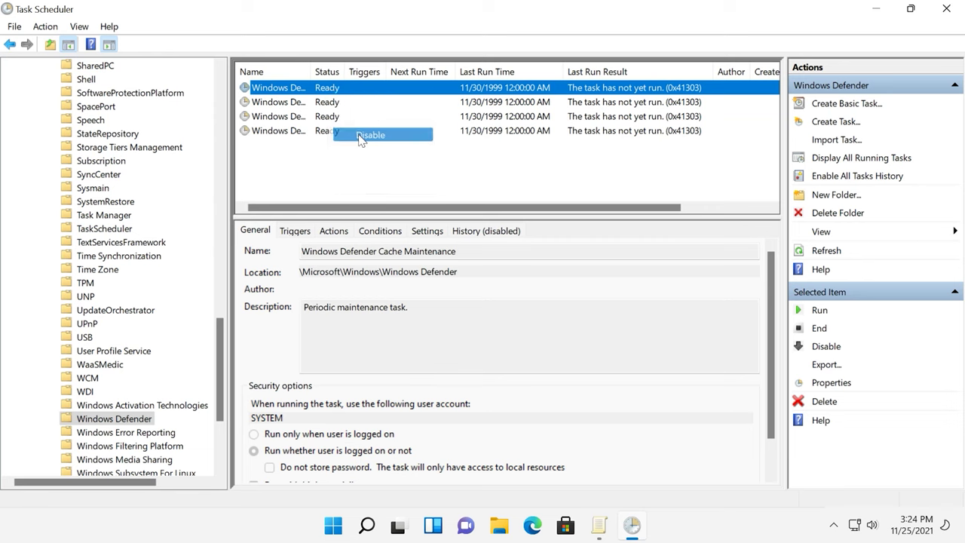
click(329, 106)
right_click(328, 105)
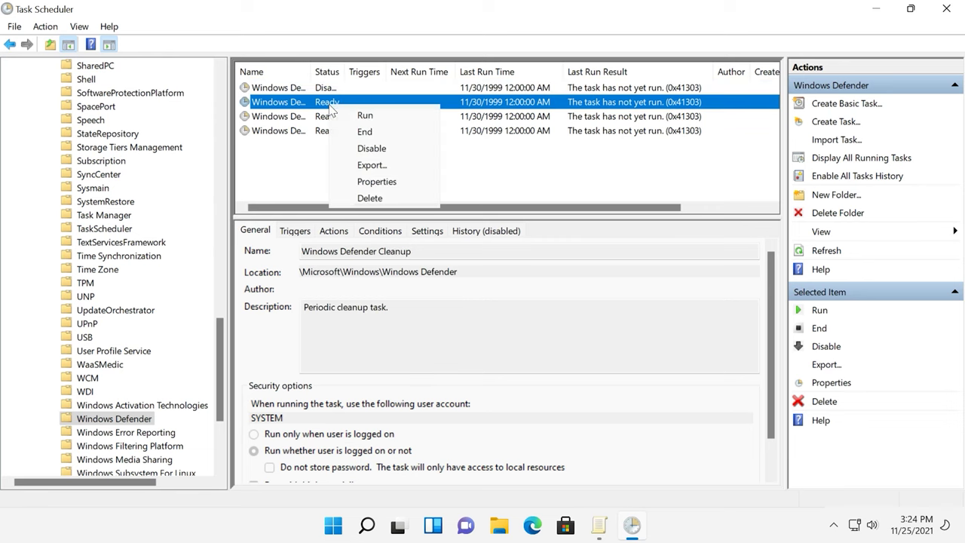
click(359, 149)
Step: Disable the Windows Defender Scheduled Scan and Windows Defender Verification scheduled tasks
click(328, 116)
right_click(329, 120)
click(362, 166)
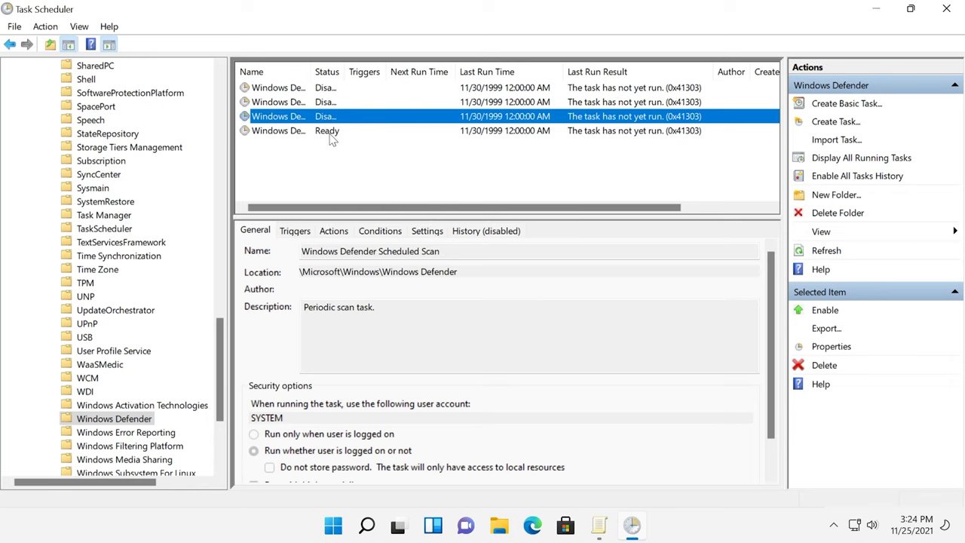
click(329, 131)
right_click(332, 135)
click(366, 178)
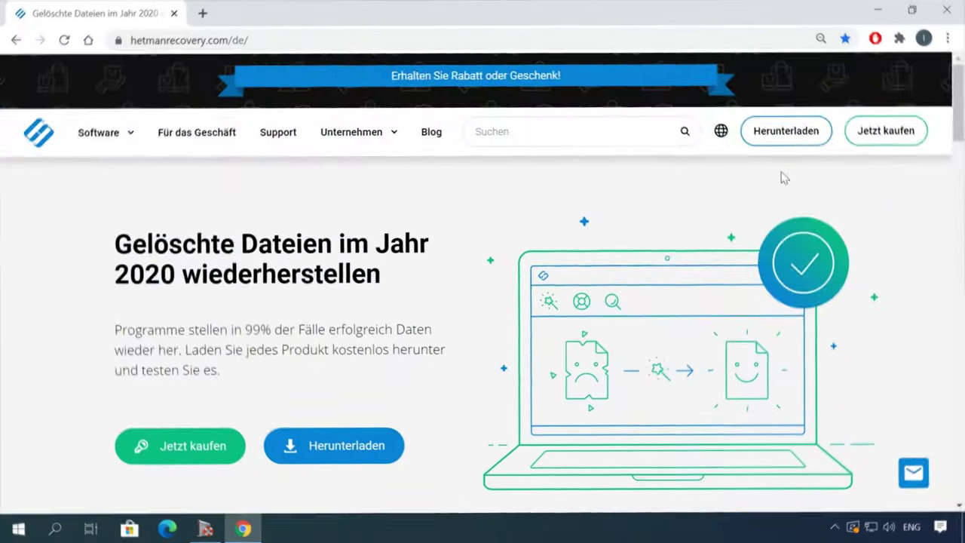
Step: Switch to Chrome and open the full product list (Alle Produkte) on hetmanrecovery.com/de
scroll(691, 243, down, 10)
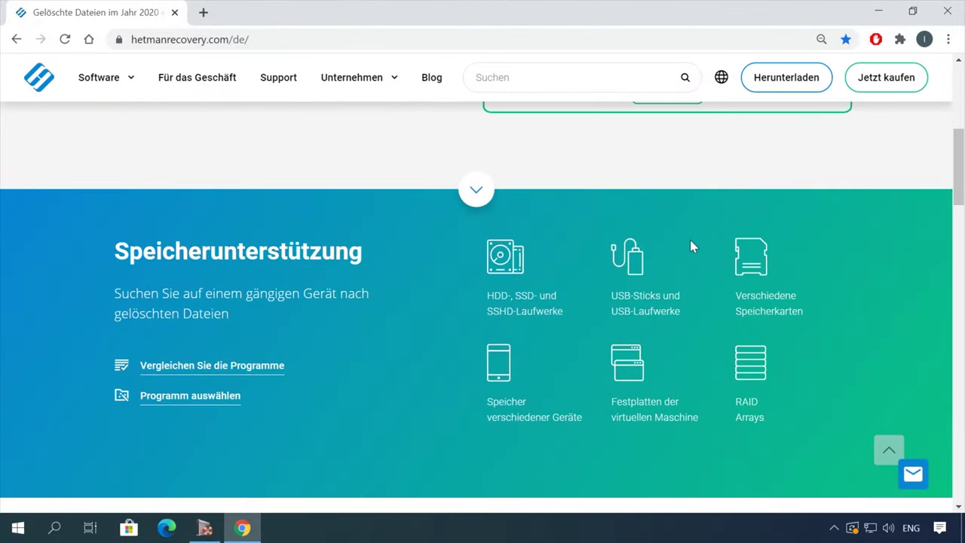
scroll(689, 240, down, 10)
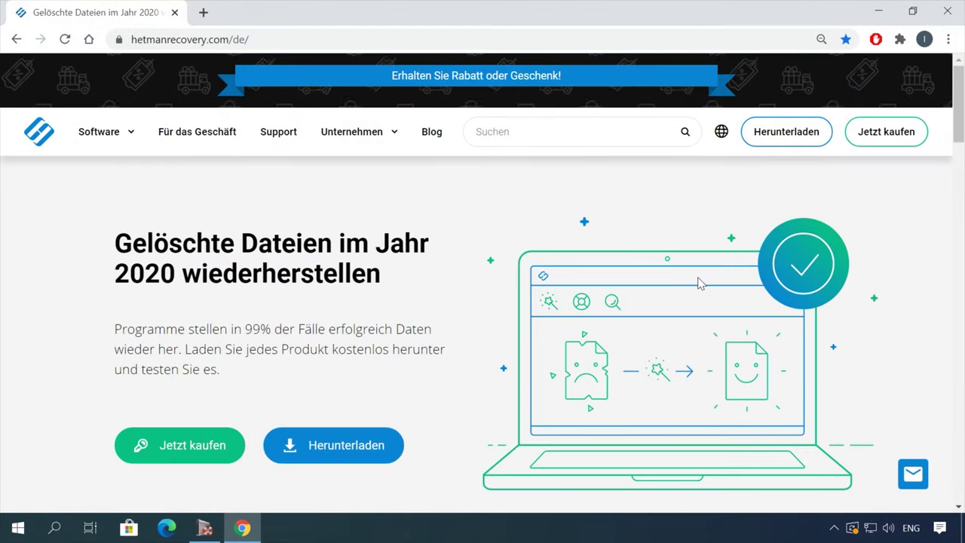
click(94, 134)
click(310, 406)
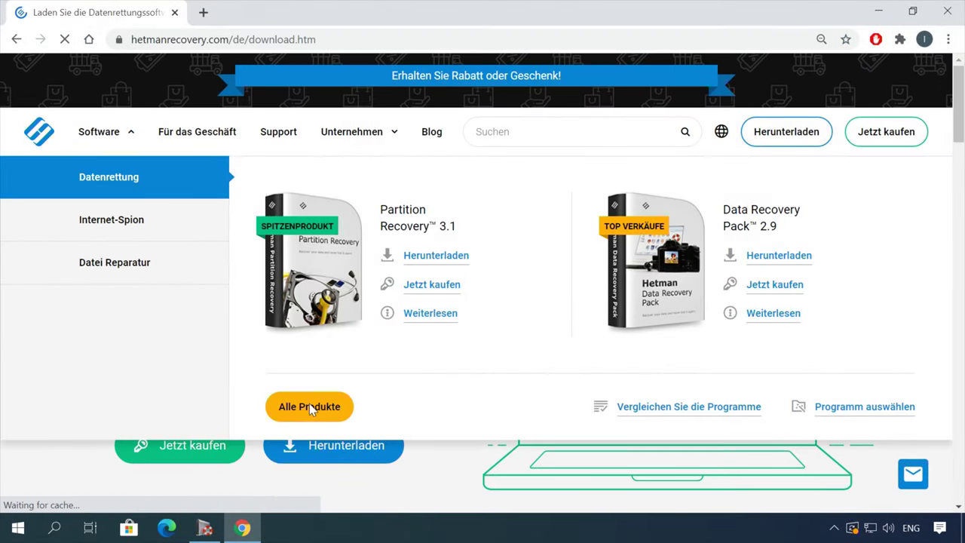
Step: Download Hetman Partition Recovery 3.1 from the product list as the Installationsprogramm version
scroll(332, 404, down, 3)
scroll(362, 400, down, 4)
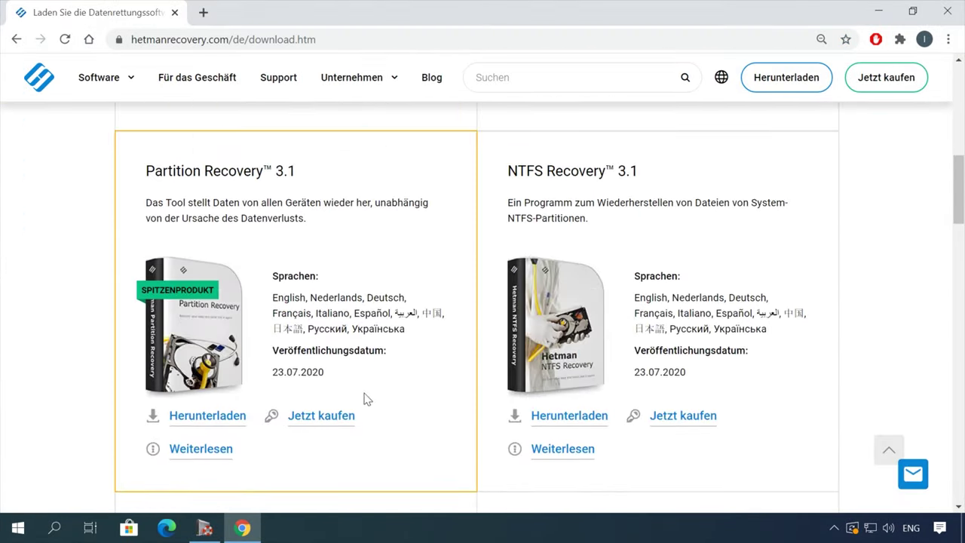
click(212, 420)
scroll(464, 386, down, 1)
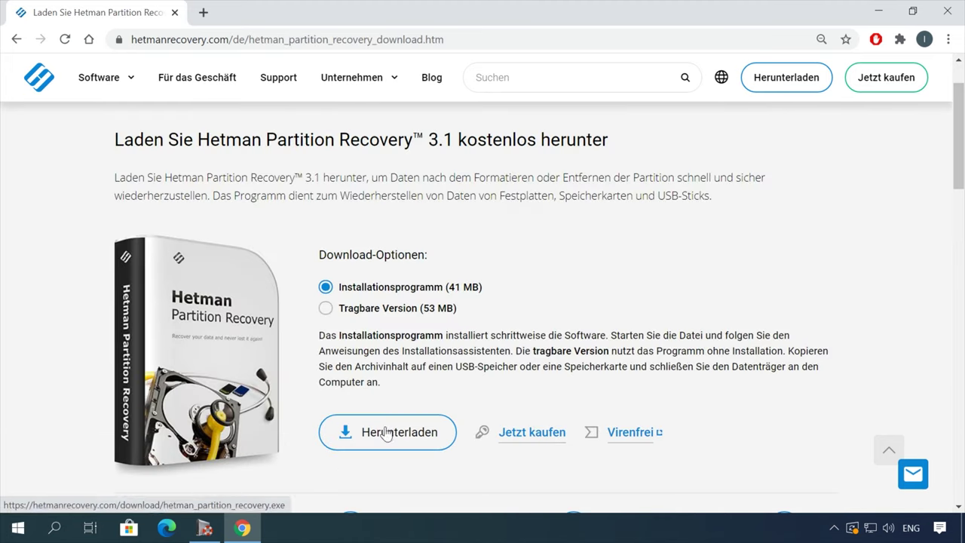
click(386, 432)
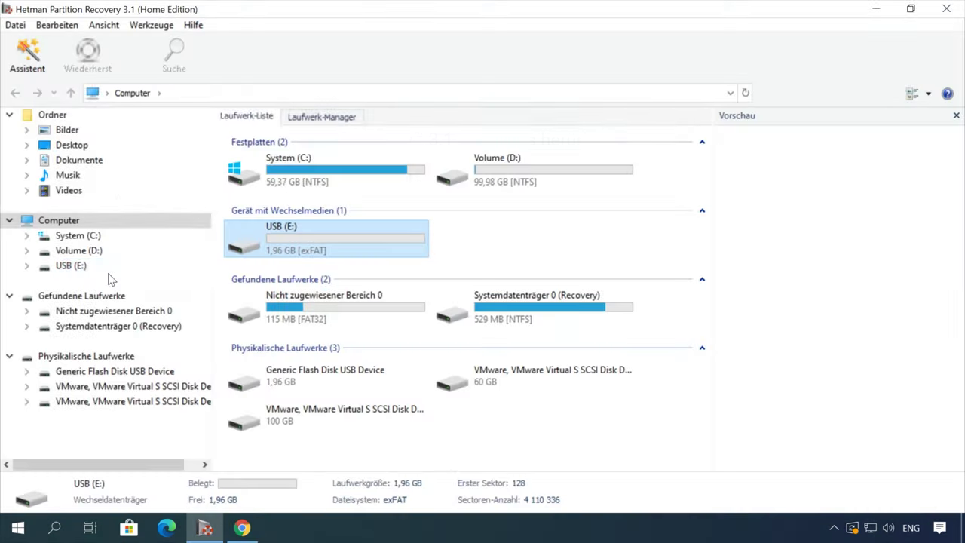
Step: Switch to Hetman Partition Recovery and analyse the USB (E:) drive, completing the file recovery wizard
double_click(108, 270)
click(622, 433)
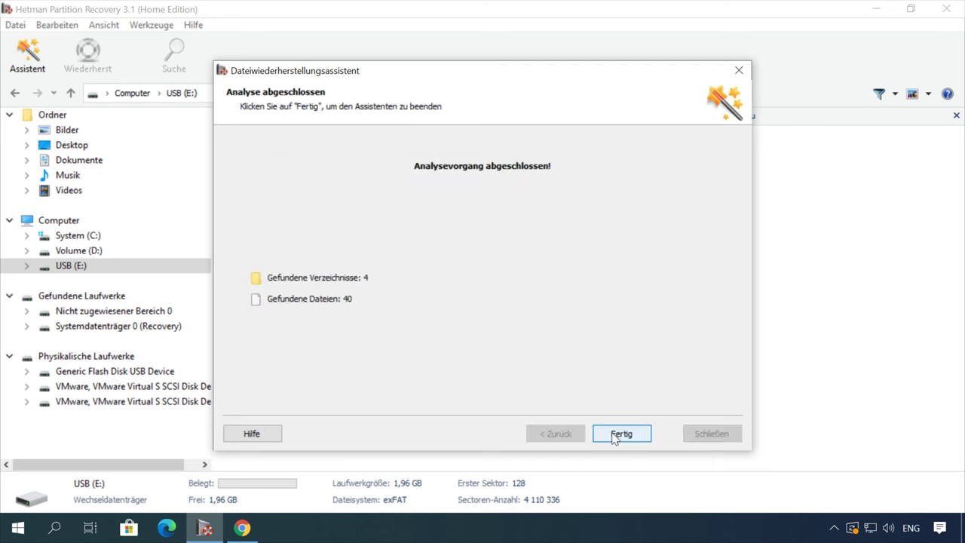
click(628, 435)
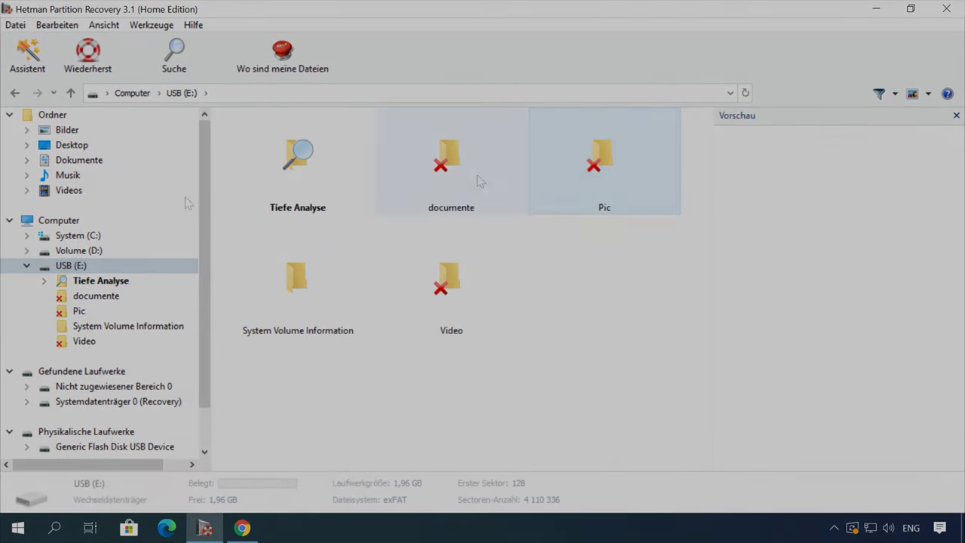
Step: Open the deleted documente folder on USB (E:) and examine the previews of several of its PDF and Word files
double_click(471, 179)
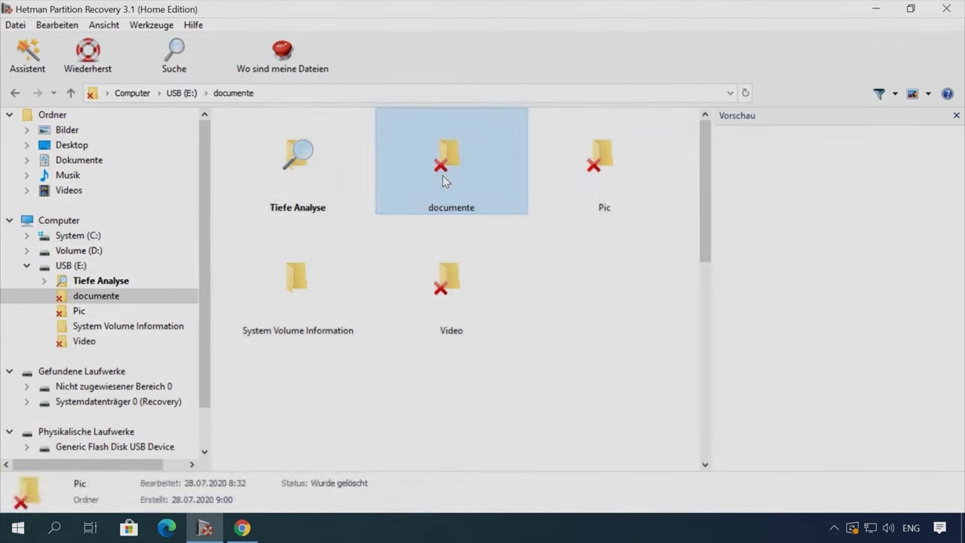
click(444, 176)
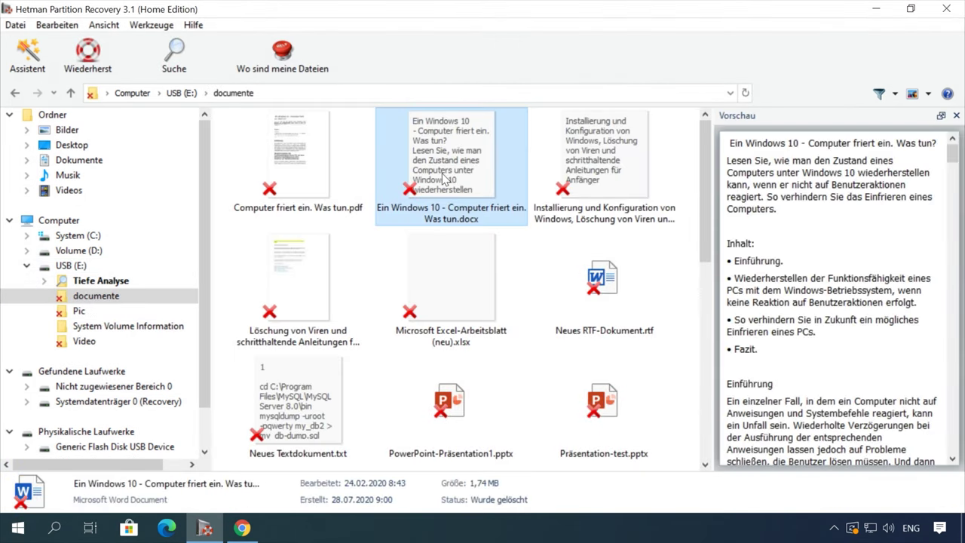
click(300, 161)
click(604, 158)
scroll(835, 272, down, 6)
scroll(836, 273, up, 2)
scroll(836, 273, up, 4)
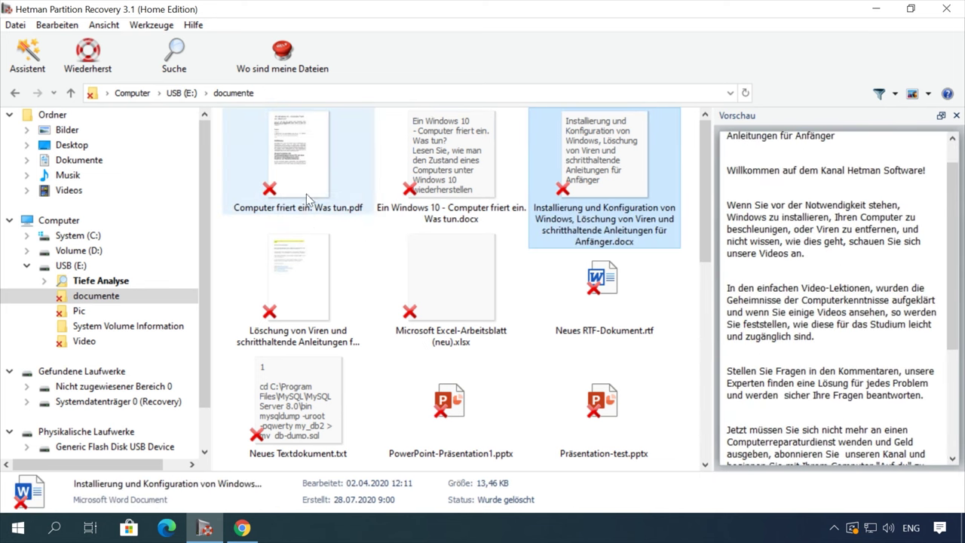
click(306, 193)
Step: Recover the deleted Word document "Wie setzt man den Laptop auf die Werkseinstellungen zurück" to the hard disk at C:\Users\user\OneDrive\Desktop
scroll(390, 289, down, 5)
click(466, 310)
scroll(466, 276, down, 10)
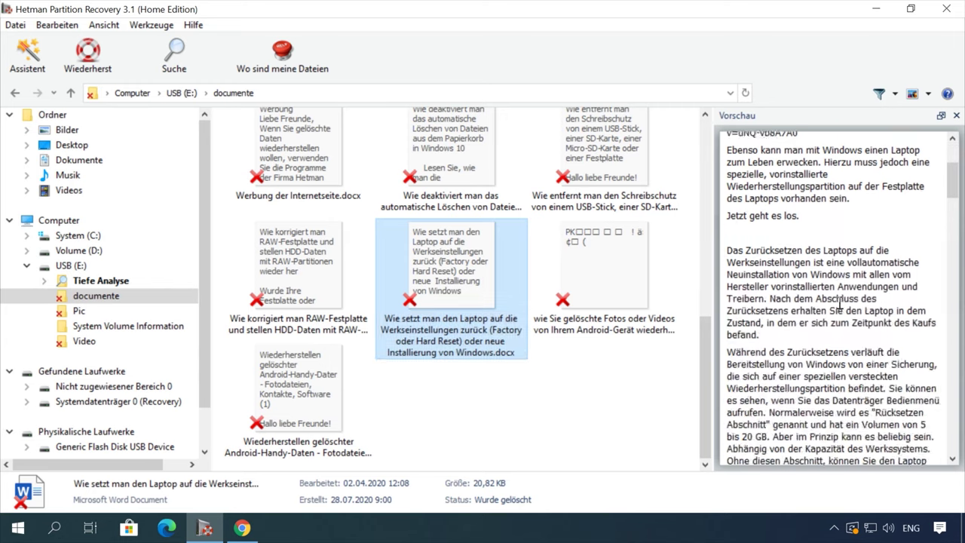
right_click(466, 276)
click(526, 280)
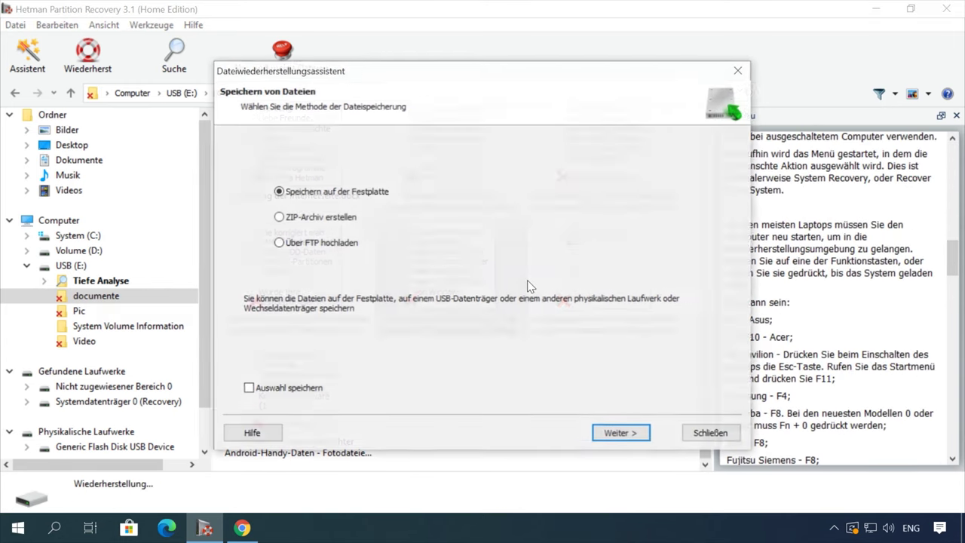
click(626, 438)
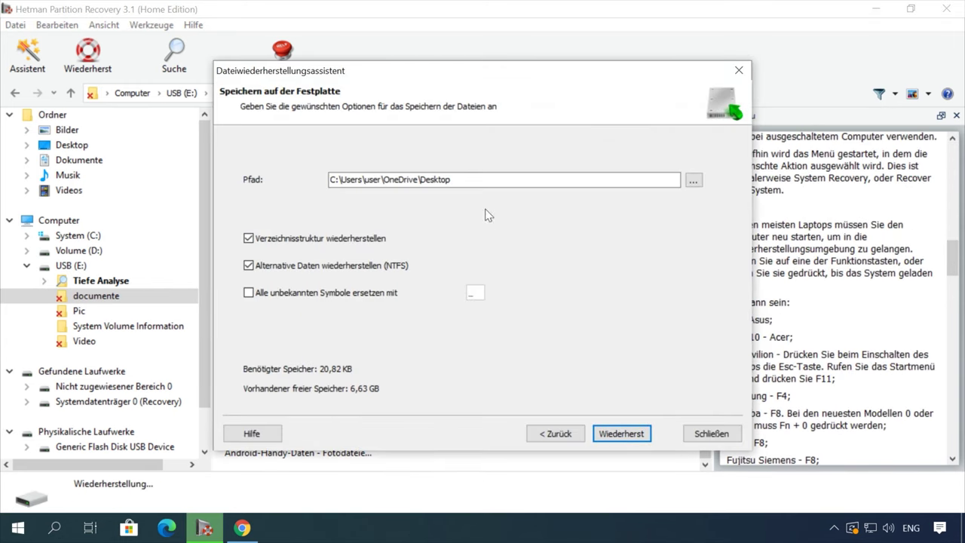
click(626, 436)
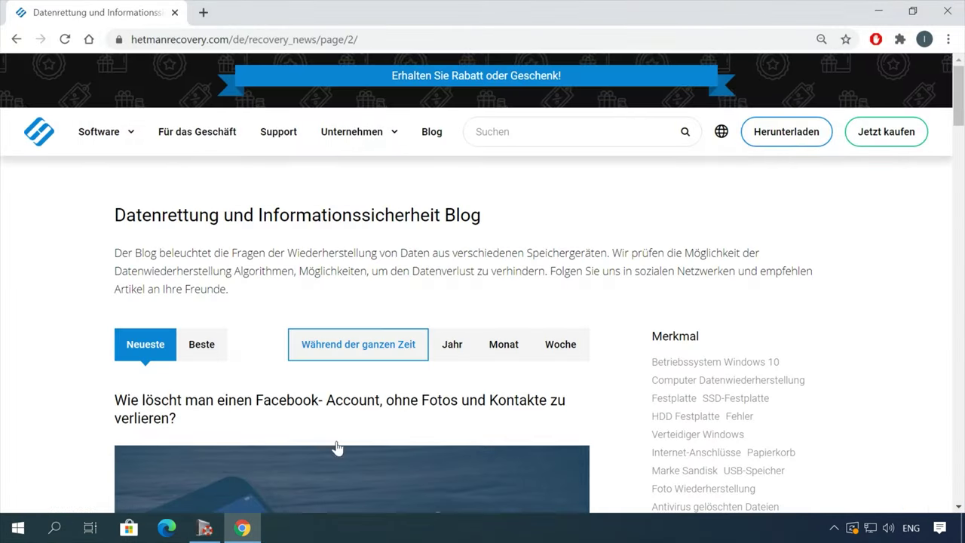
Step: In the Hetman blog in Chrome, read the article "Wiederherstellung von Dateien nach der Formatierung oder Löschung. Was ist der Unterschied?"
scroll(56, 420, down, 2)
scroll(60, 417, down, 10)
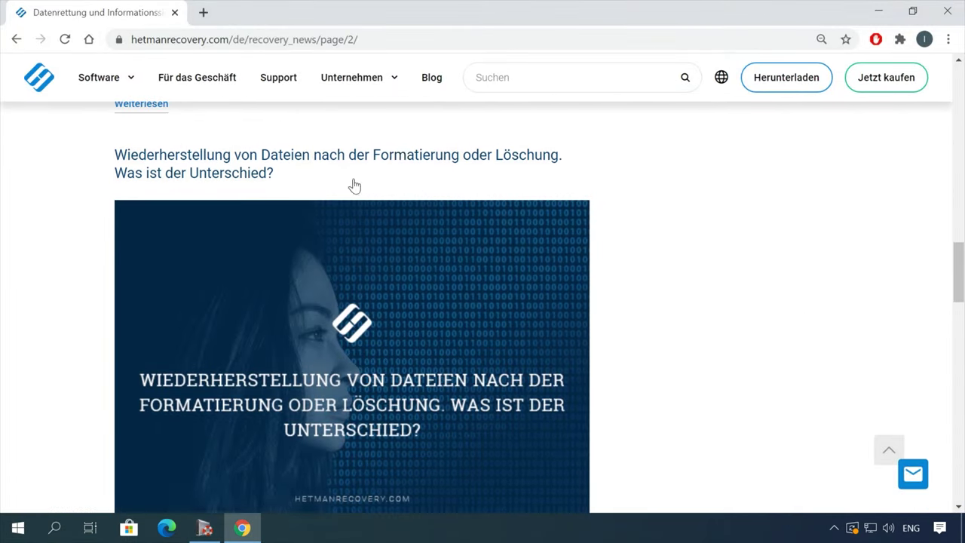
click(388, 159)
scroll(581, 308, down, 15)
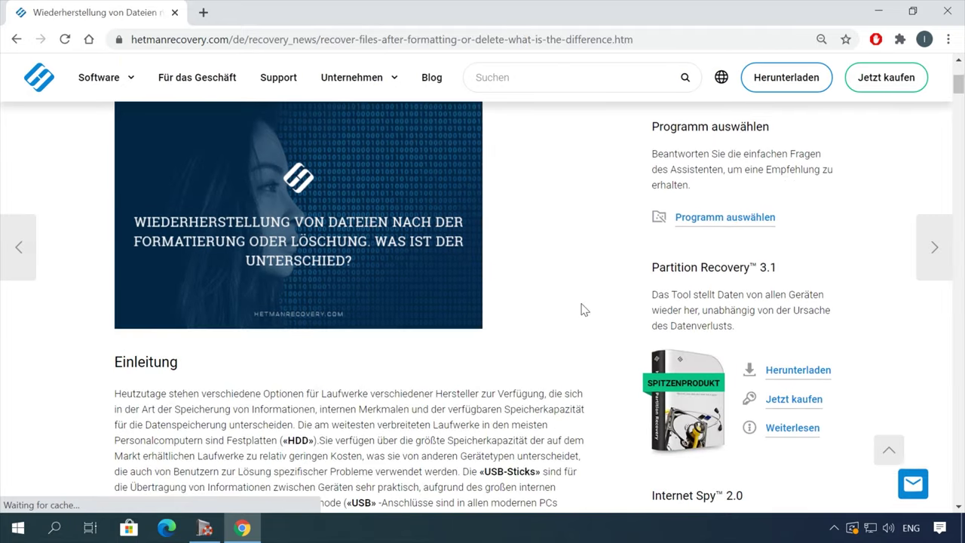
scroll(582, 308, down, 18)
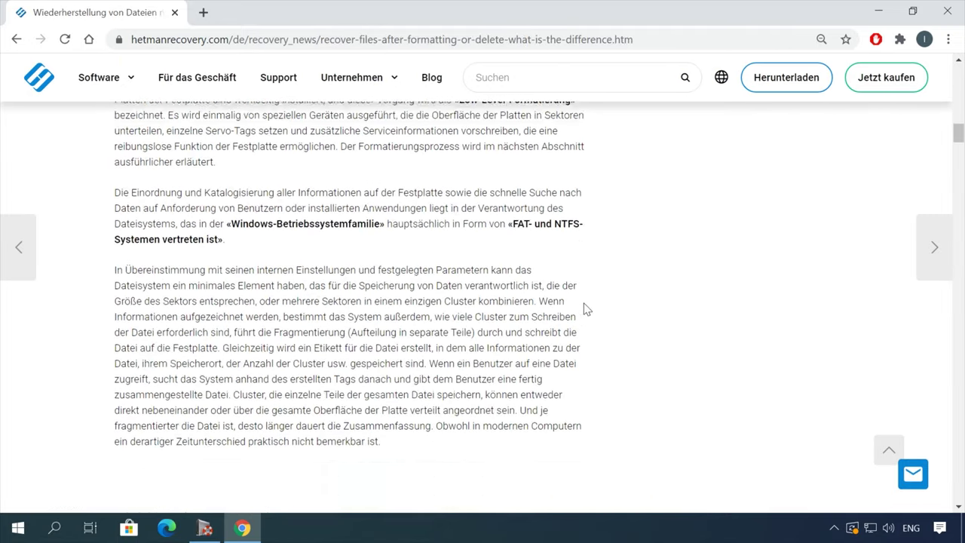
scroll(599, 310, down, 18)
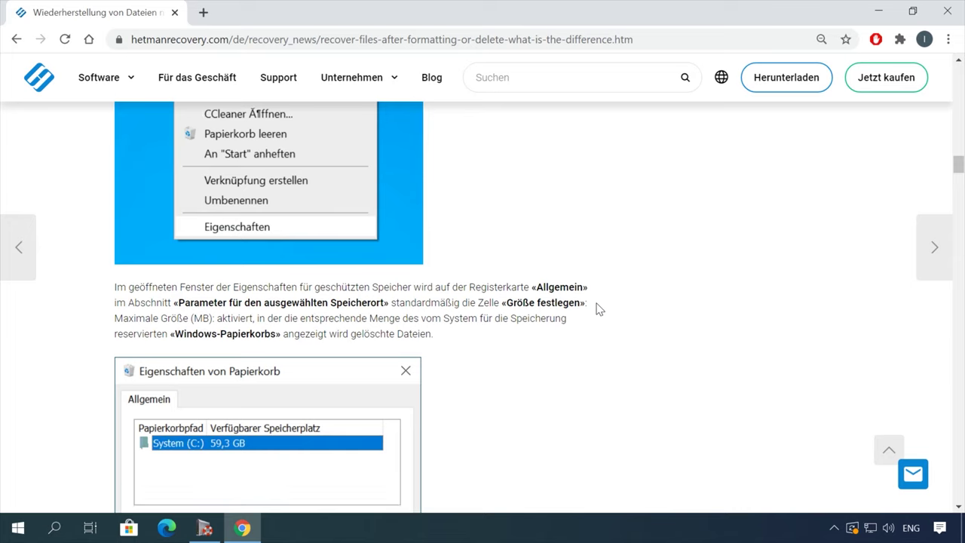
scroll(599, 309, down, 4)
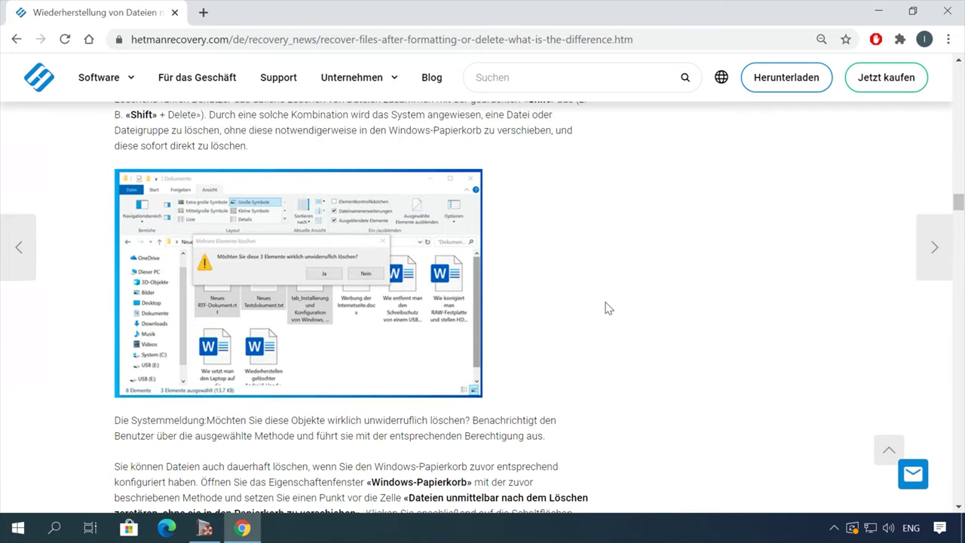
Step: Open the website's contact form and start a message with the text "Ha"
click(911, 473)
click(810, 312)
click(798, 335)
click(788, 392)
text(Ha)
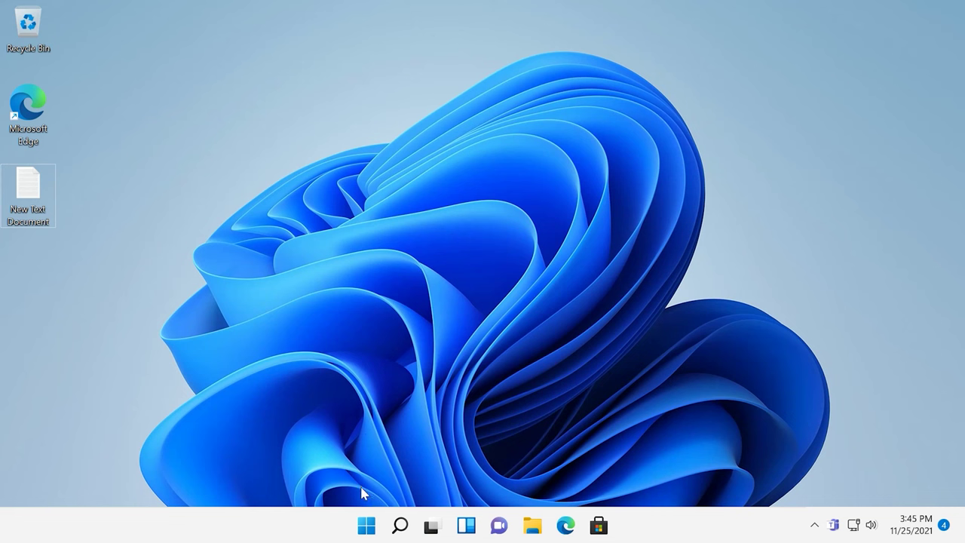
Step: Launch Registry Editor from the Run dialog with regedit and allow it to make changes to the device
right_click(367, 528)
click(333, 445)
text(re)
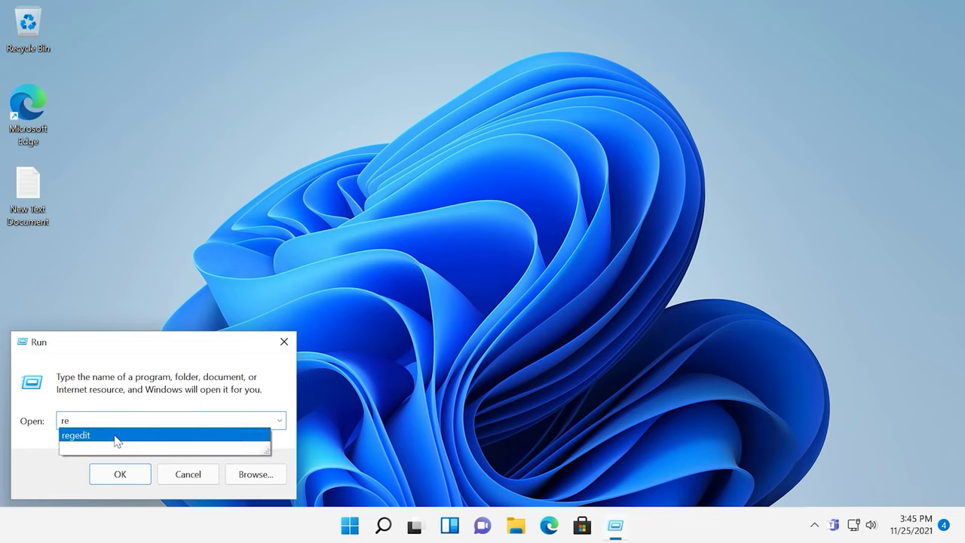
click(117, 437)
click(123, 475)
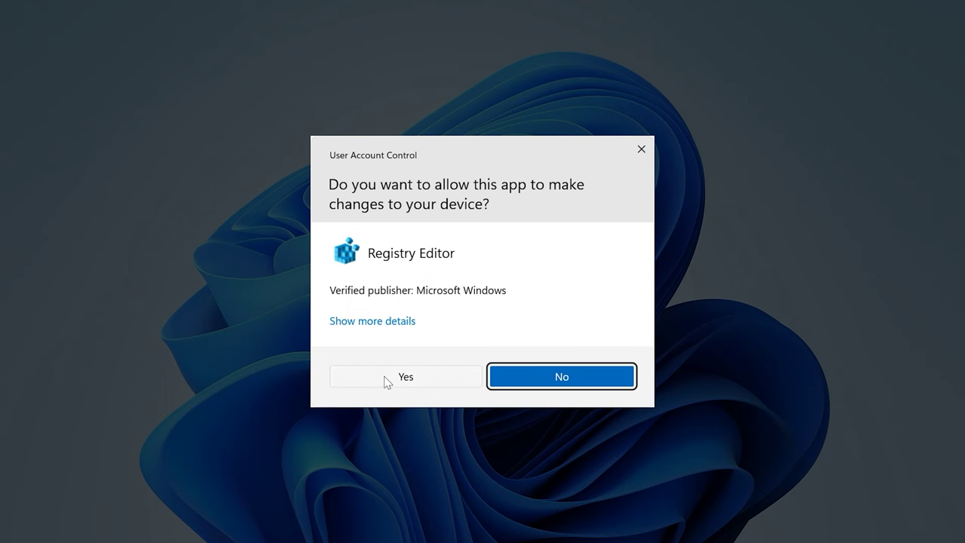
click(385, 377)
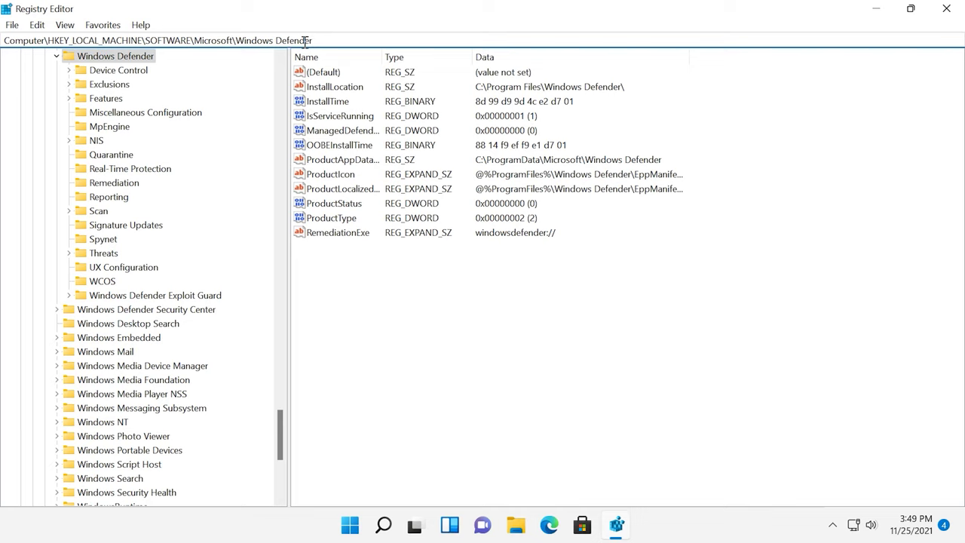
Step: Open the advanced permission settings of the HKEY_LOCAL_MACHINE\SOFTWARE\Microsoft\Windows Defender registry key
right_click(147, 65)
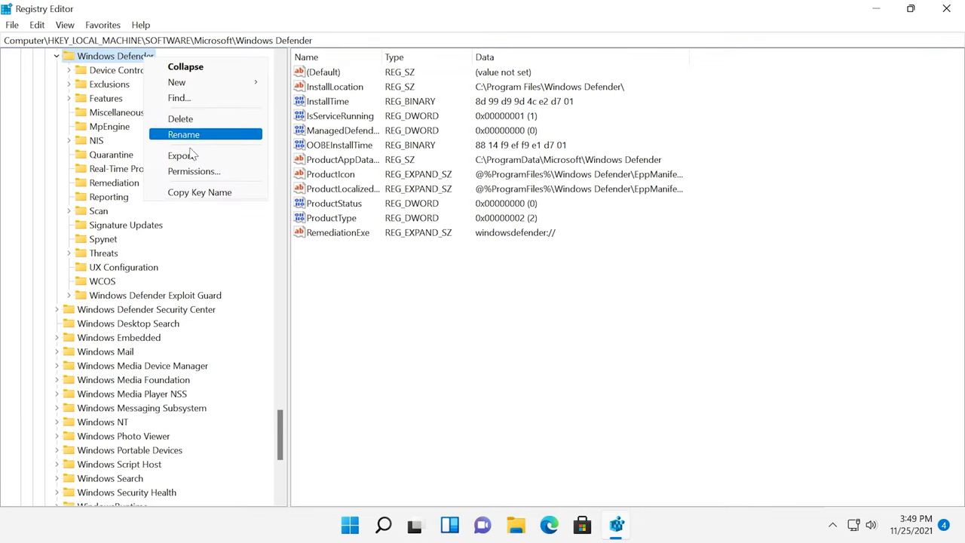
click(195, 172)
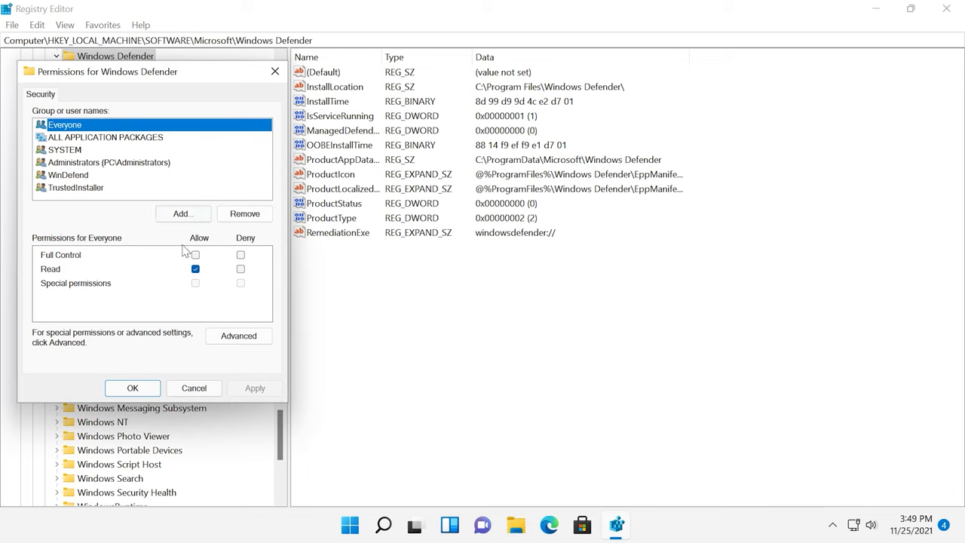
click(218, 336)
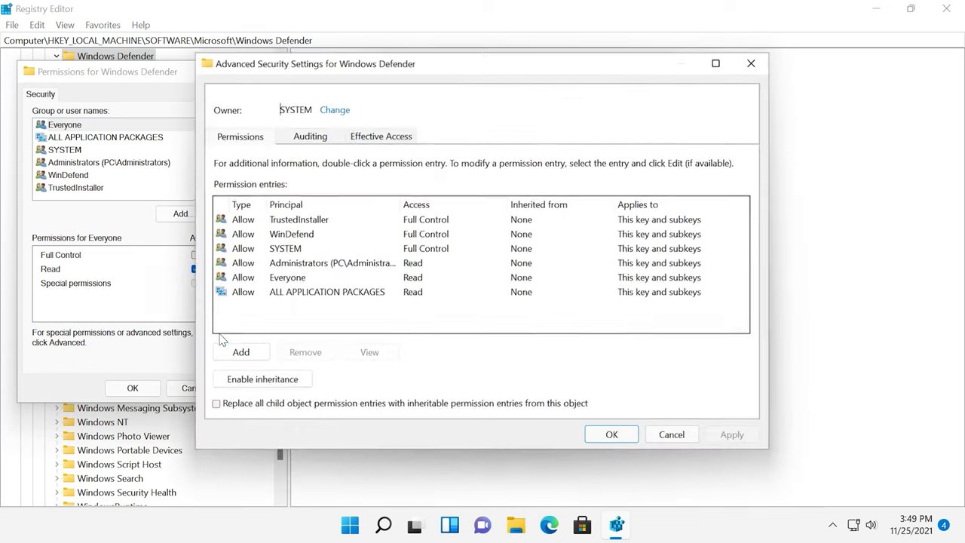
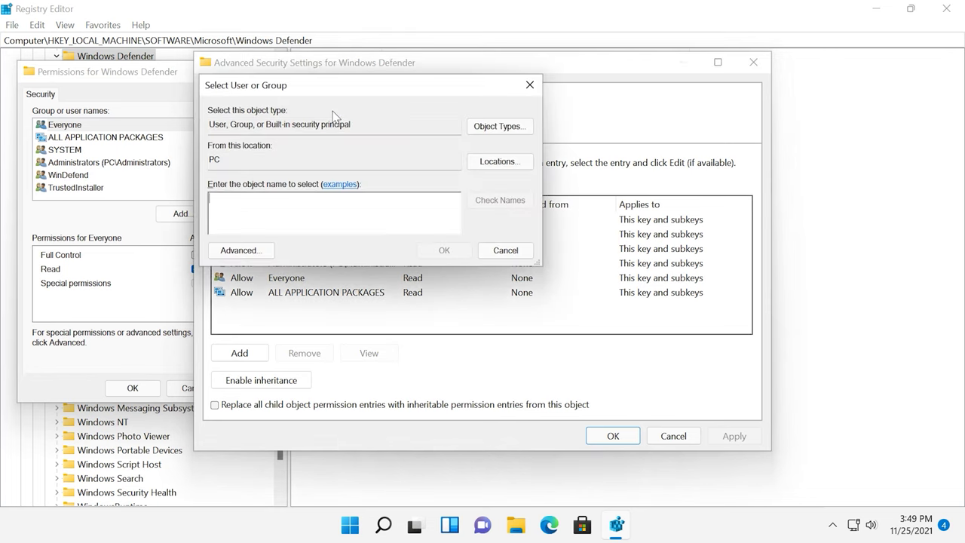
Step: Change the owner of the Windows Defender registry key to the PC\Administrators group, picked from the list of found accounts
click(248, 252)
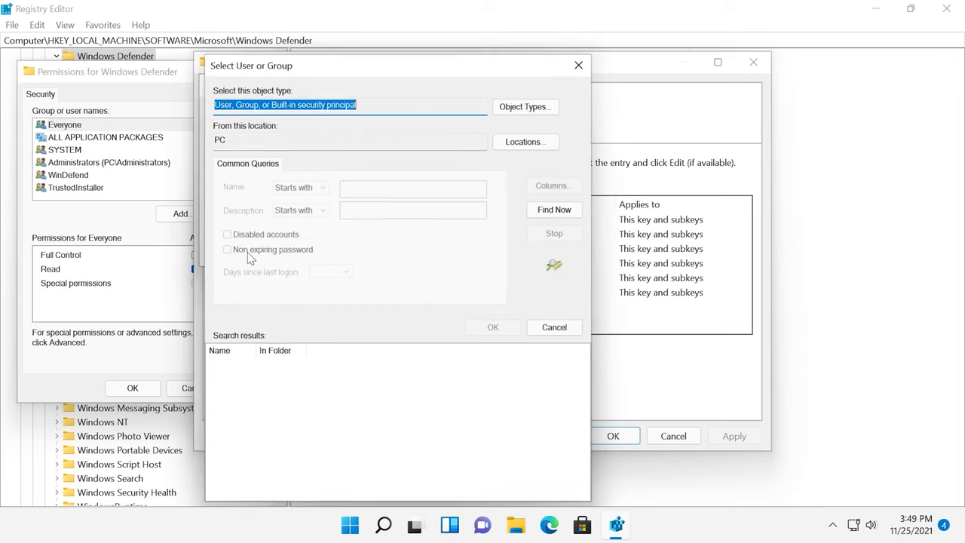
click(540, 212)
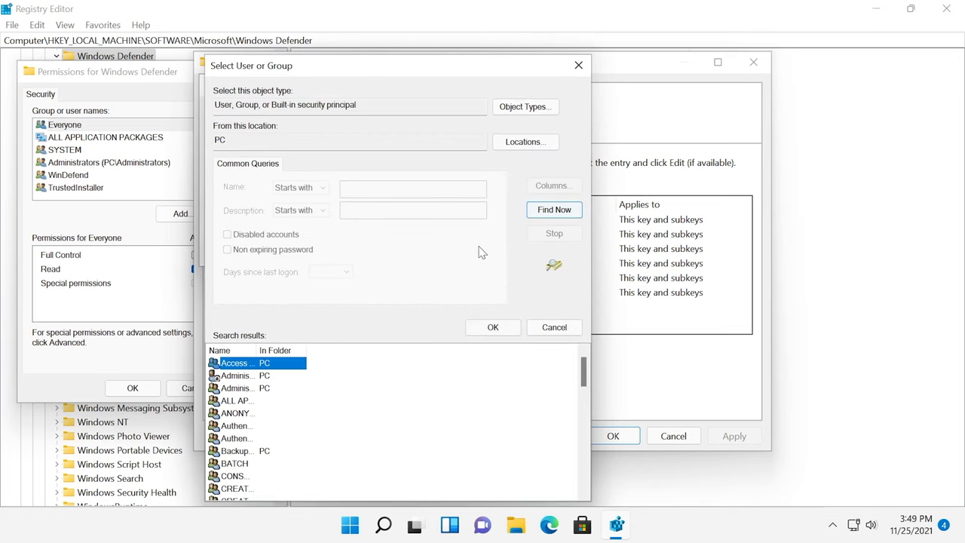
click(232, 375)
click(242, 391)
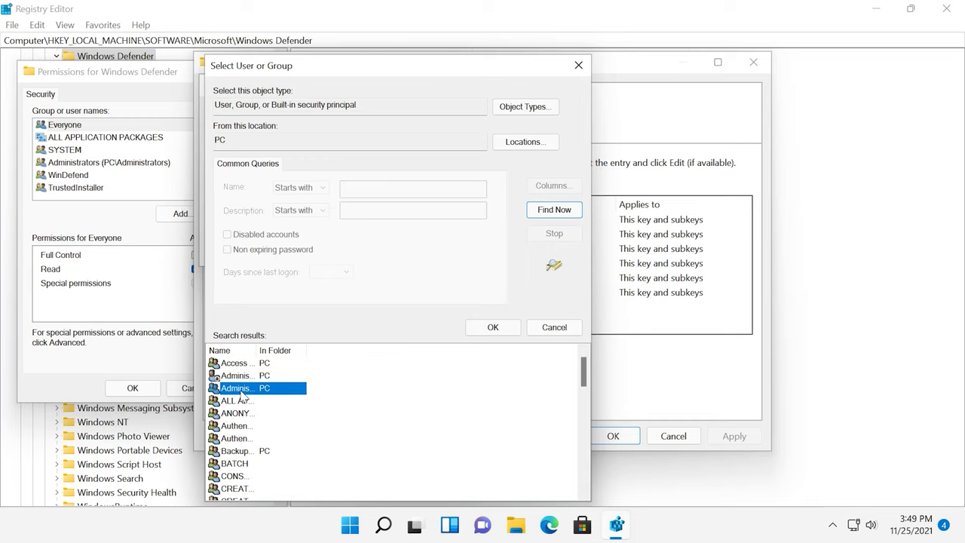
click(487, 329)
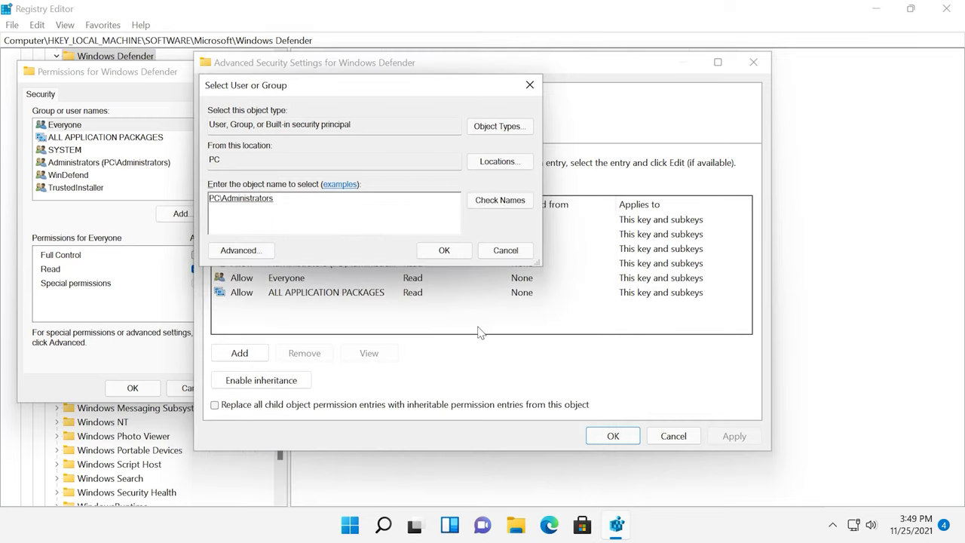
click(448, 254)
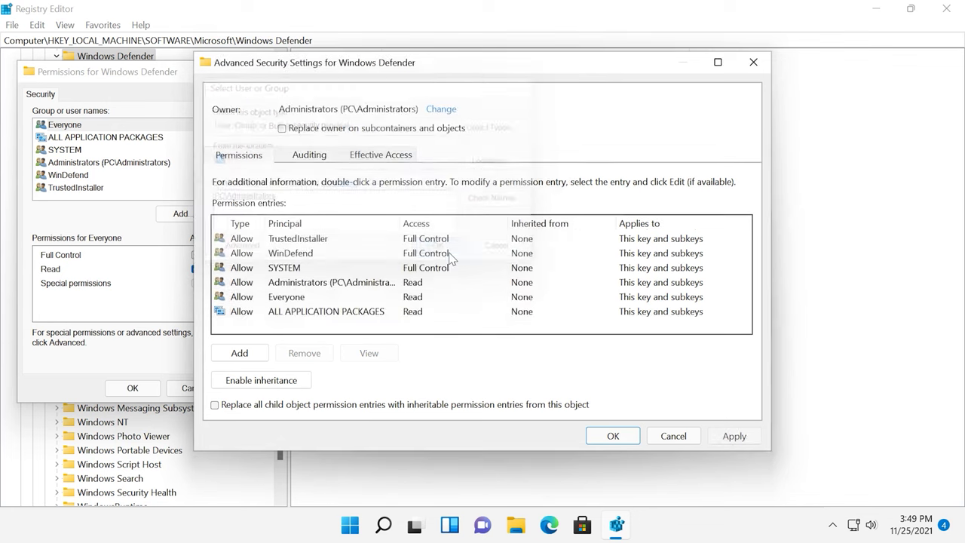
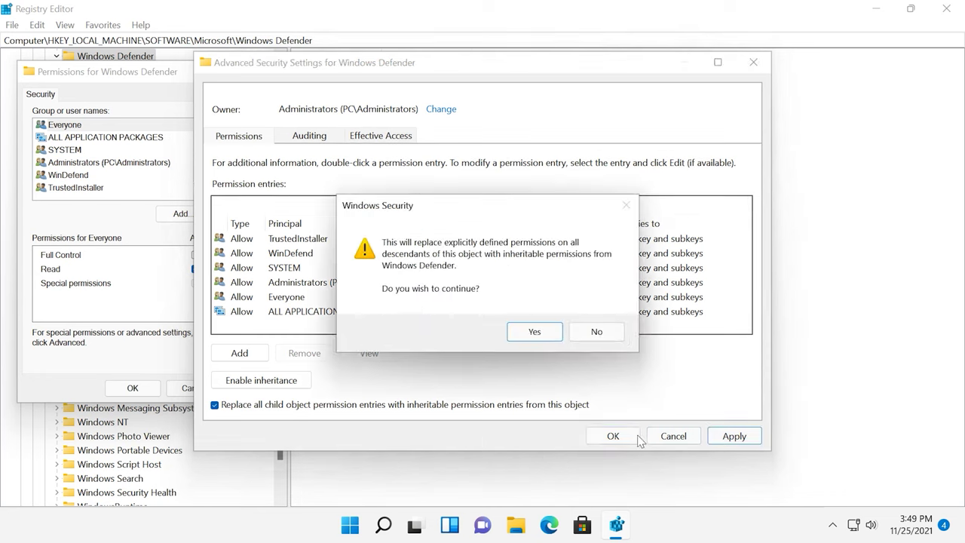
Step: Replace all child object permission entries with inheritable ones from the Windows Defender key and accept the advanced security settings
click(532, 338)
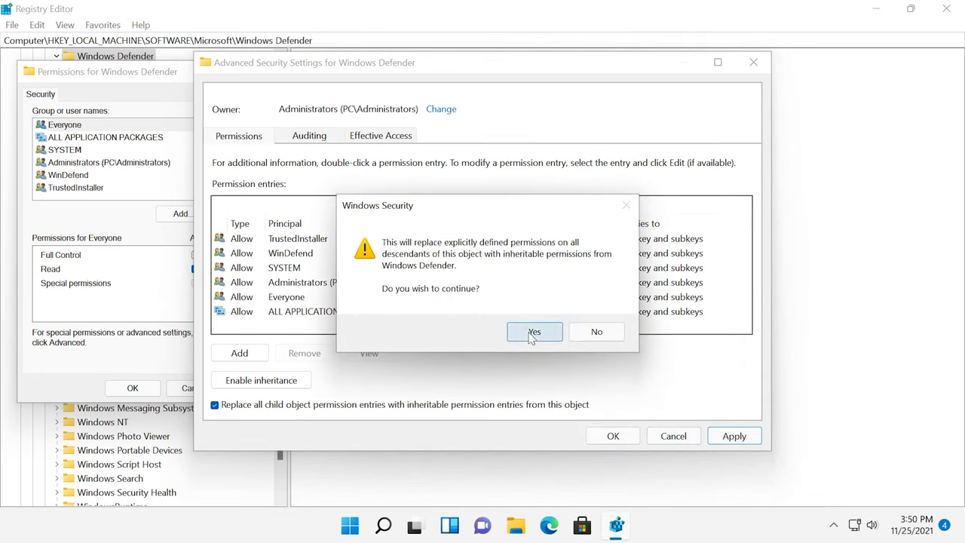
click(533, 333)
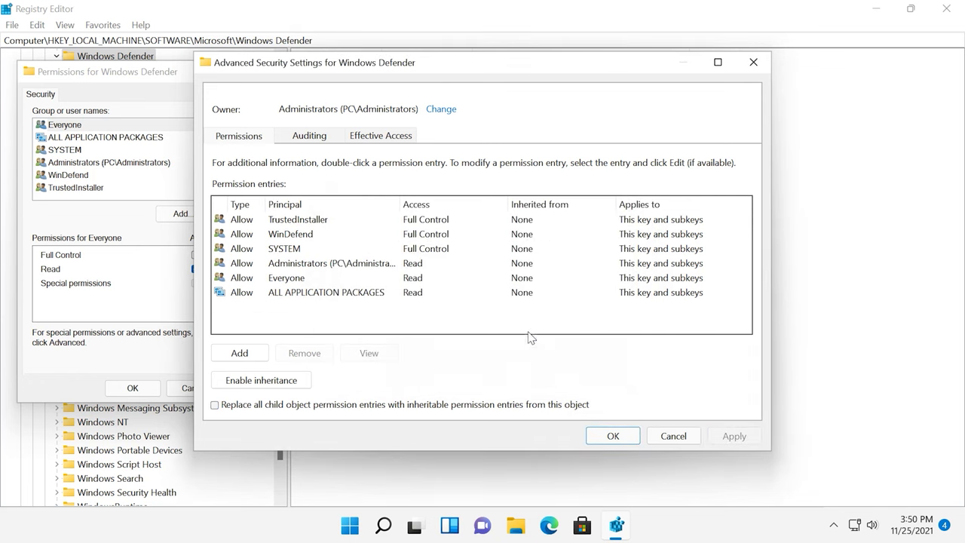
click(612, 436)
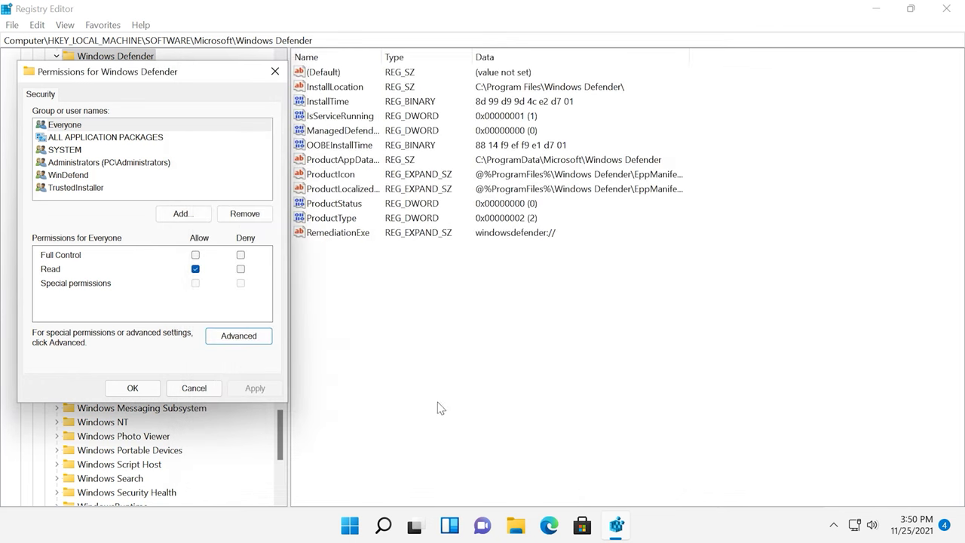
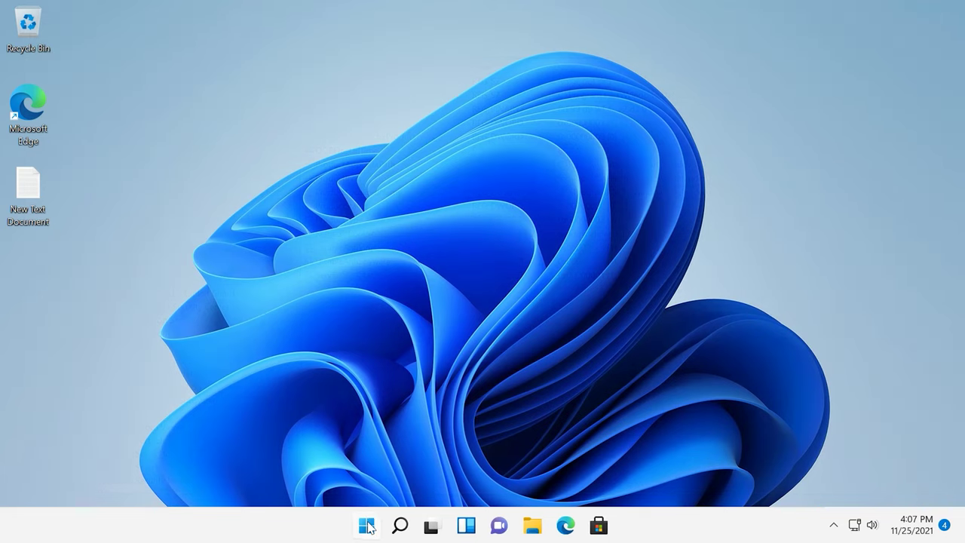
Step: Open the computer's power options
click(368, 525)
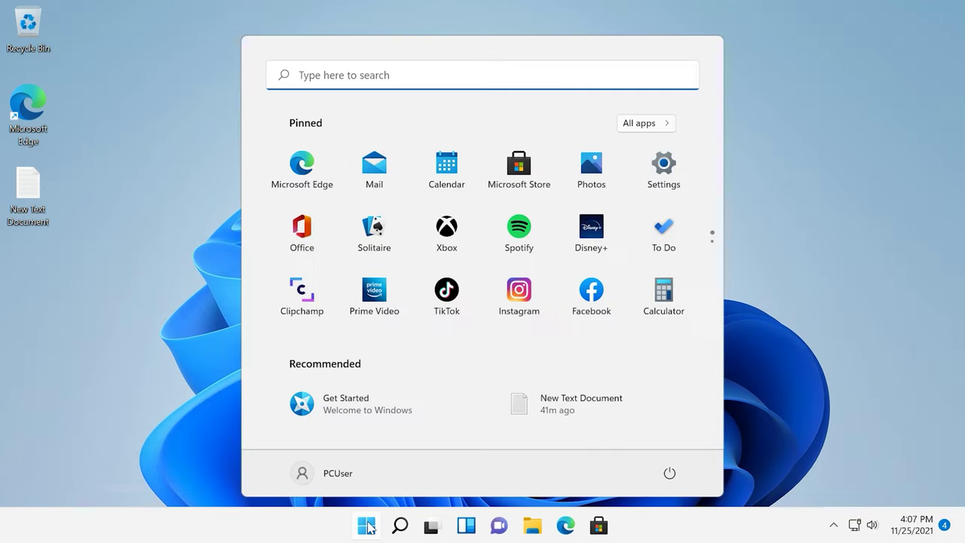
click(670, 473)
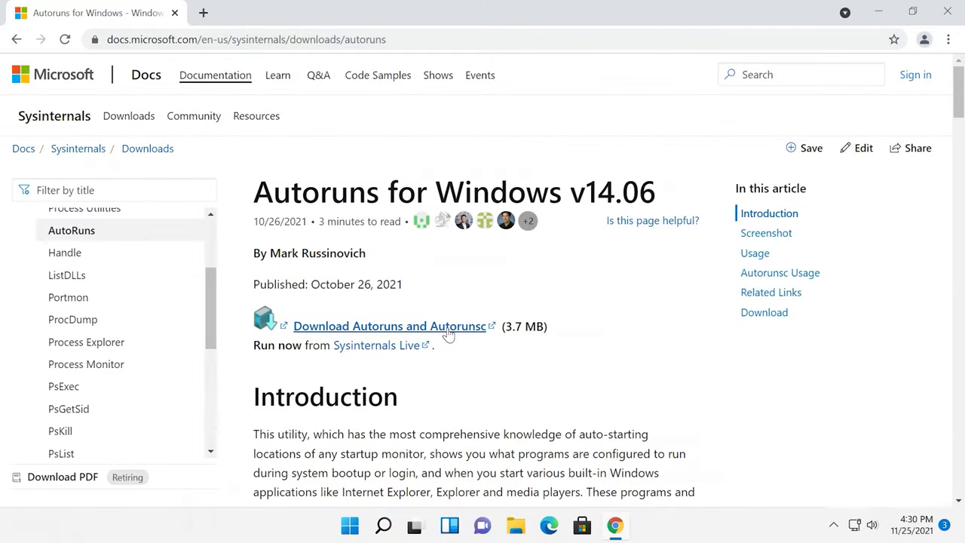
Step: Download Autoruns.zip from the Sysinternals page and go to the Downloads folder containing the archive
click(446, 332)
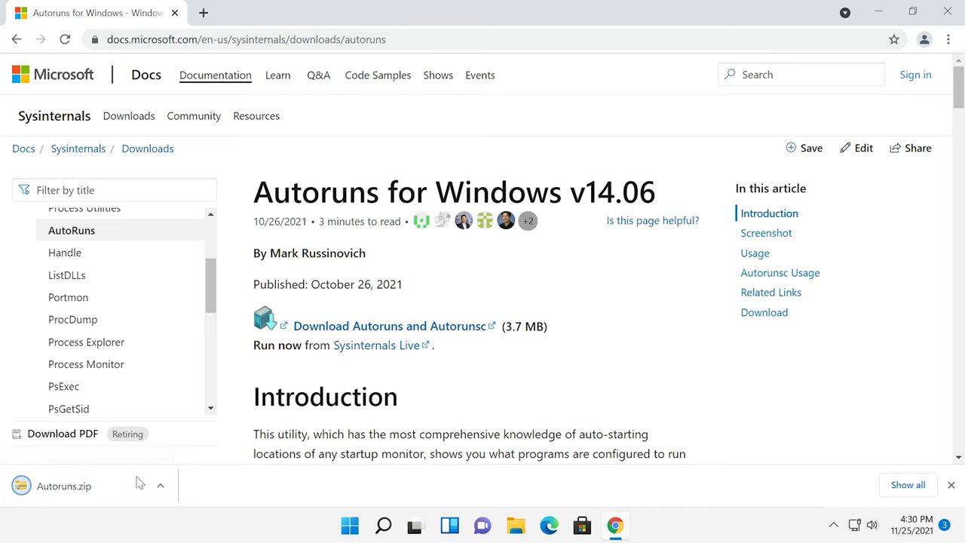
click(103, 489)
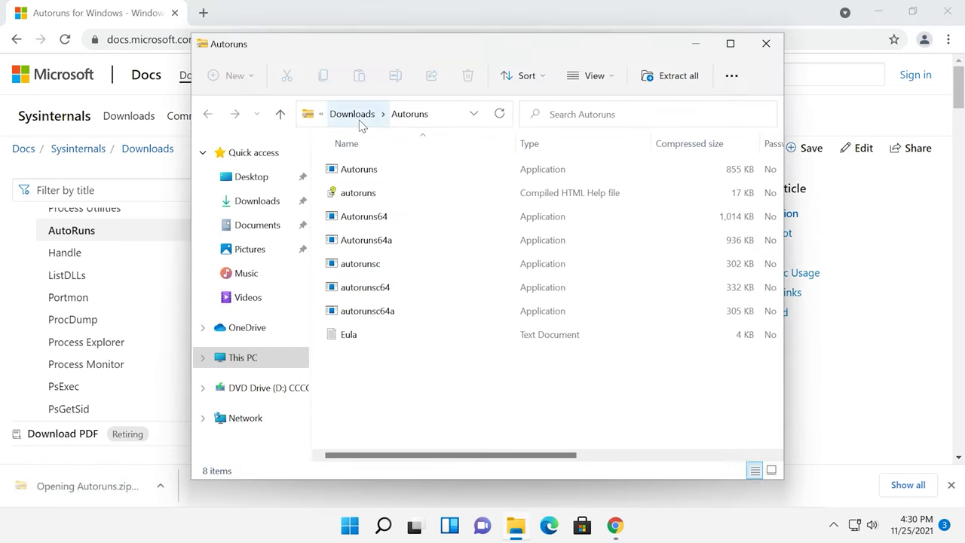
click(359, 116)
Step: Extract the Autoruns archive into the Autoruns folder on the Desktop and close the File Explorer windows
right_click(370, 192)
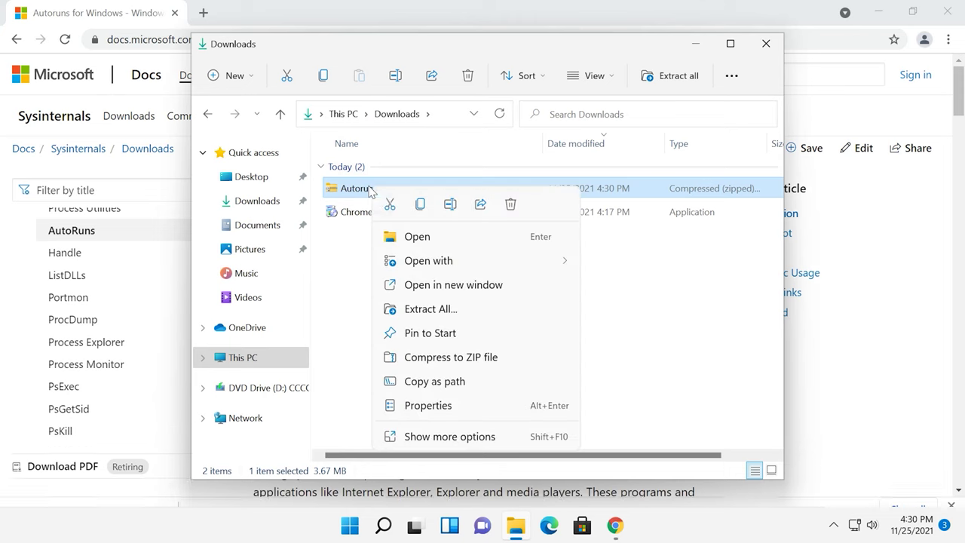
click(432, 309)
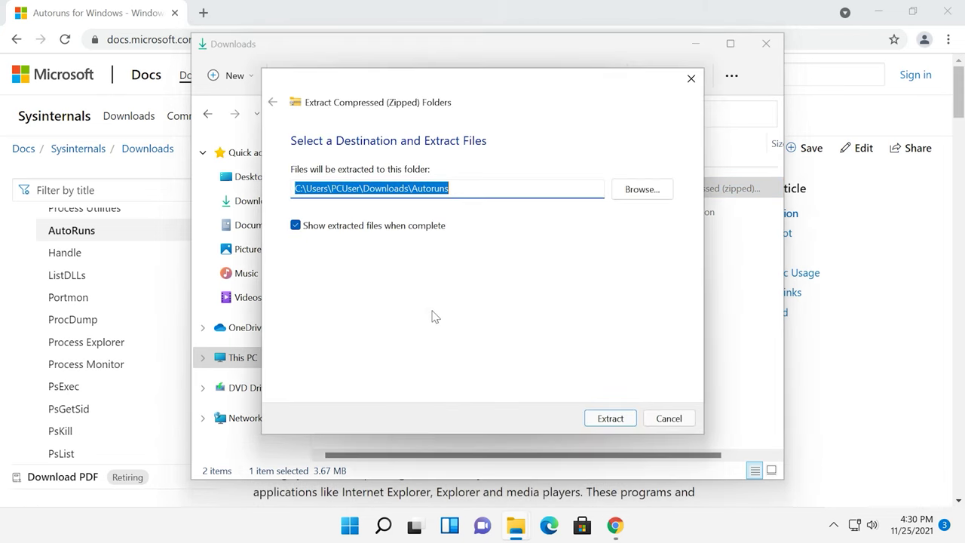
click(638, 189)
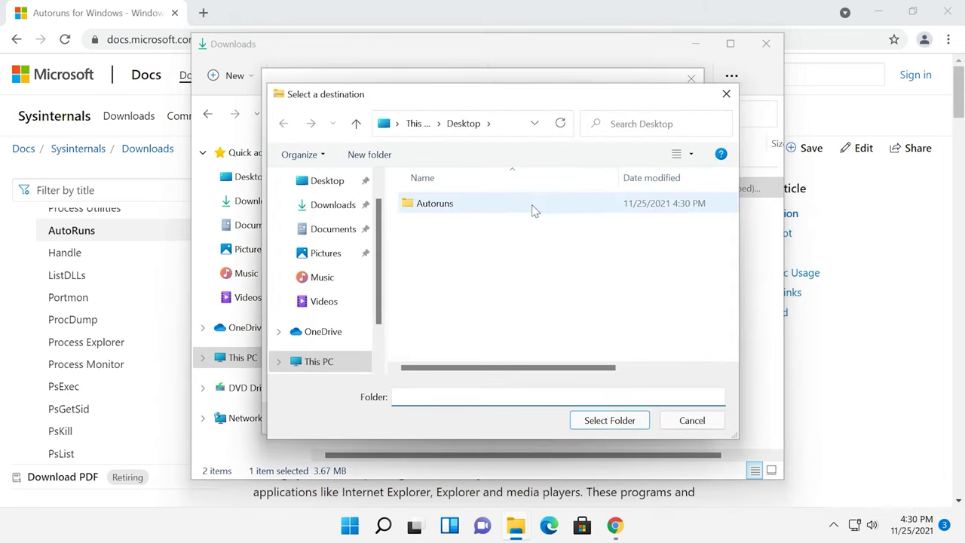
click(324, 185)
click(427, 204)
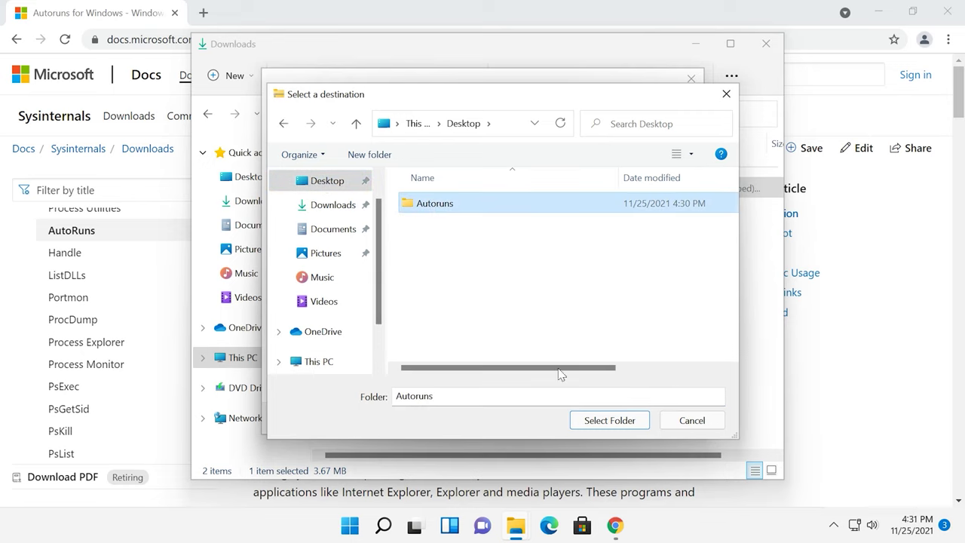
click(596, 424)
click(594, 419)
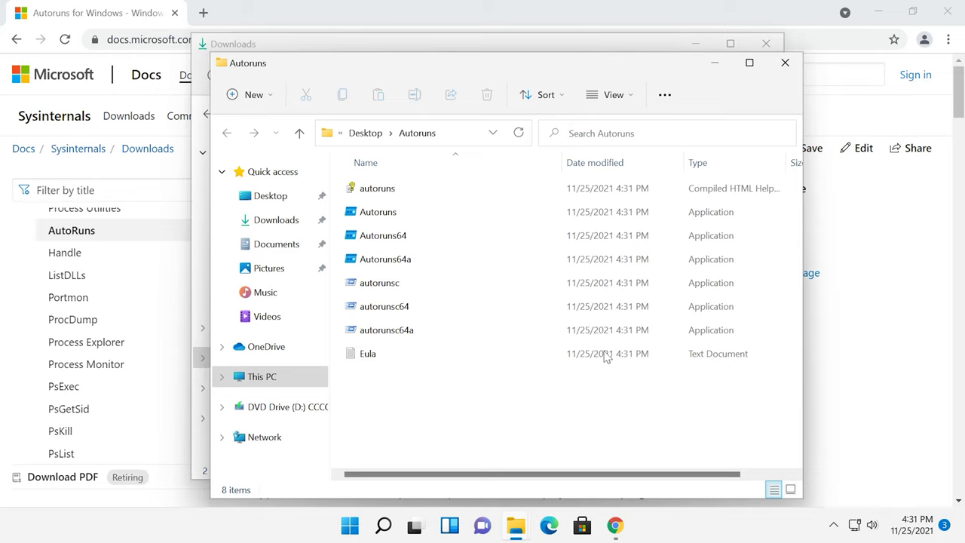
click(785, 66)
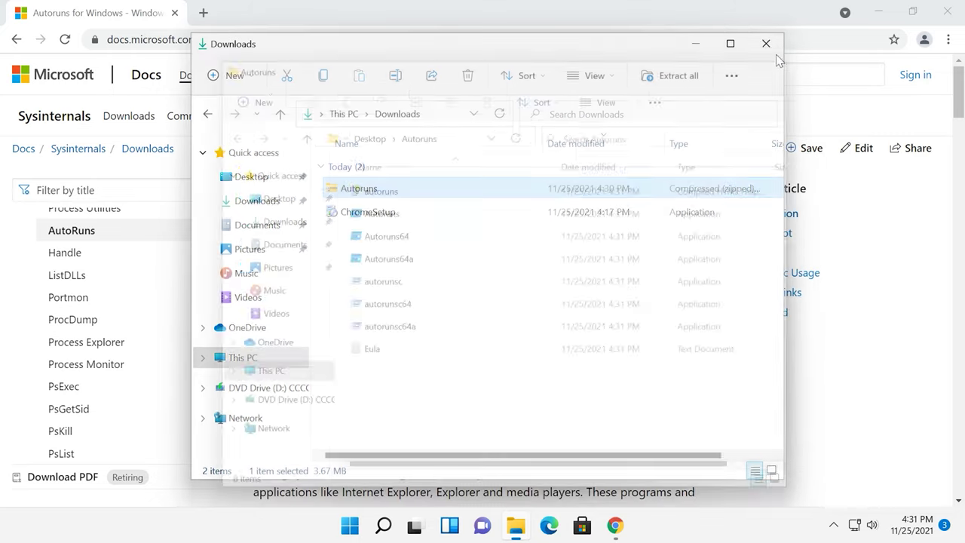
click(766, 43)
double_click(863, 21)
click(862, 40)
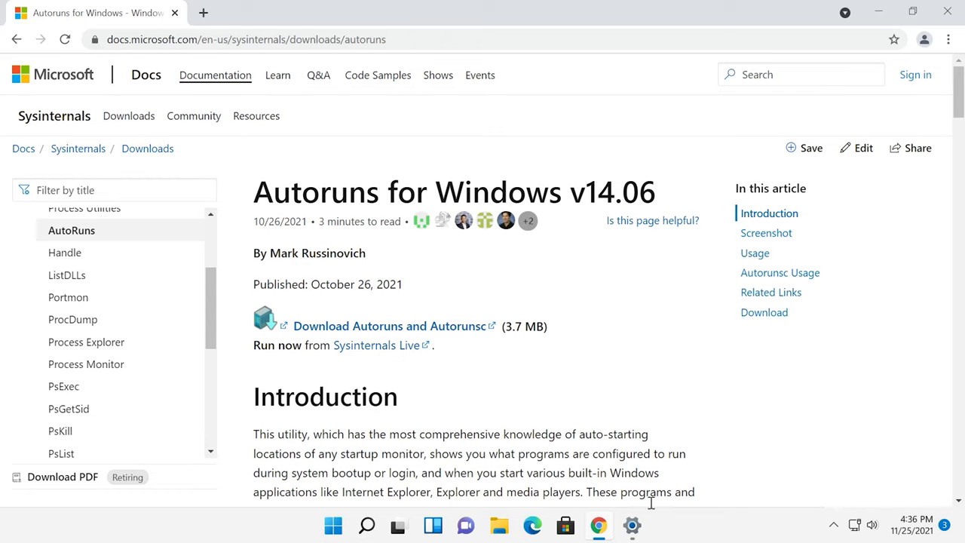
Step: Open the Virus & threat protection settings of Windows Security from the Privacy & security settings
click(333, 525)
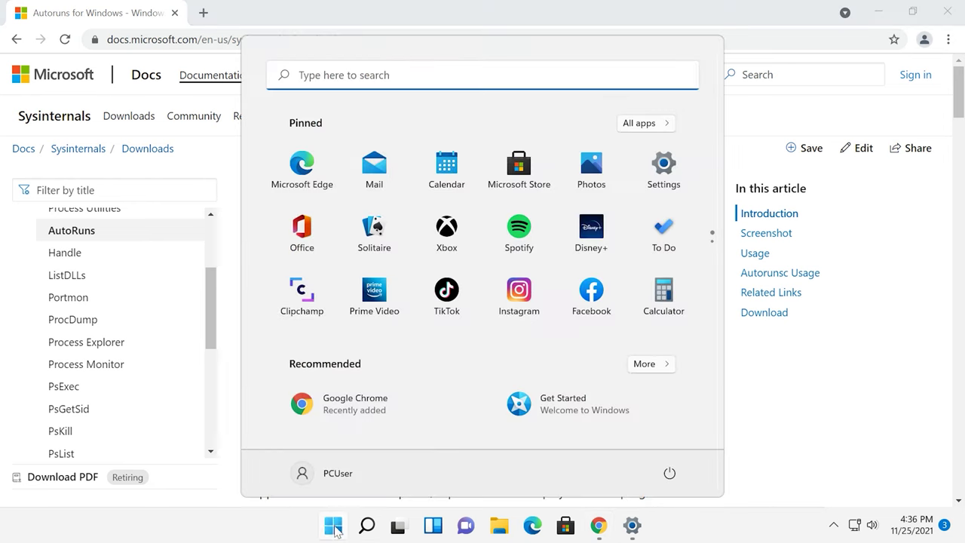
click(663, 168)
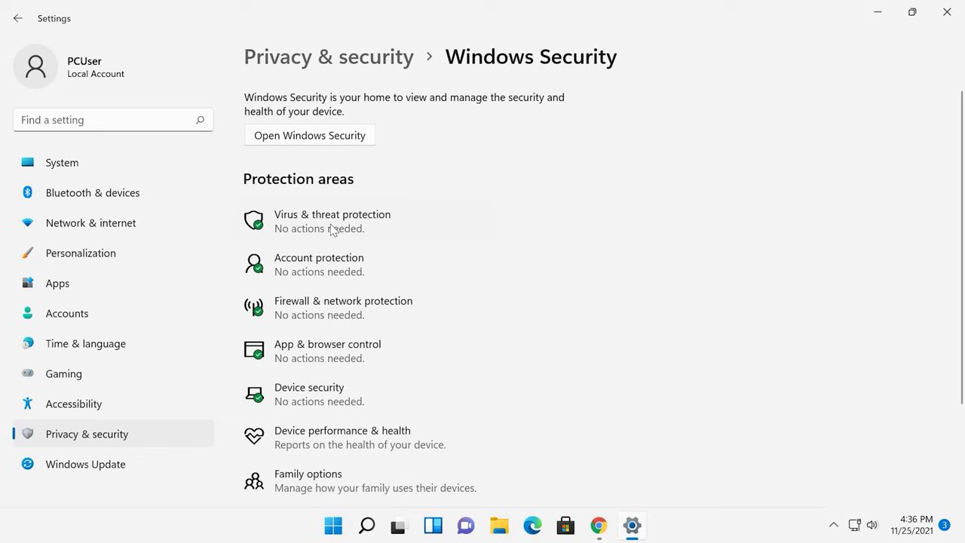
click(111, 443)
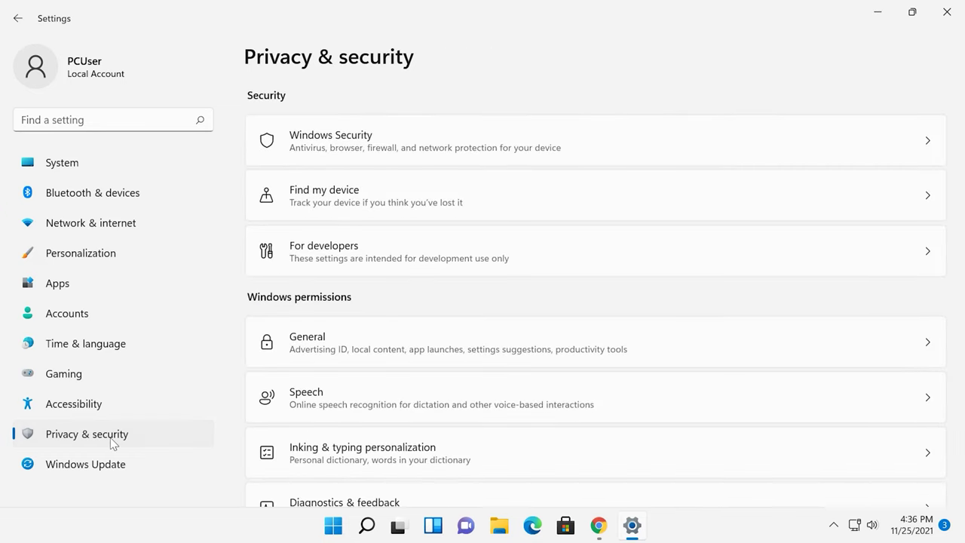
click(315, 156)
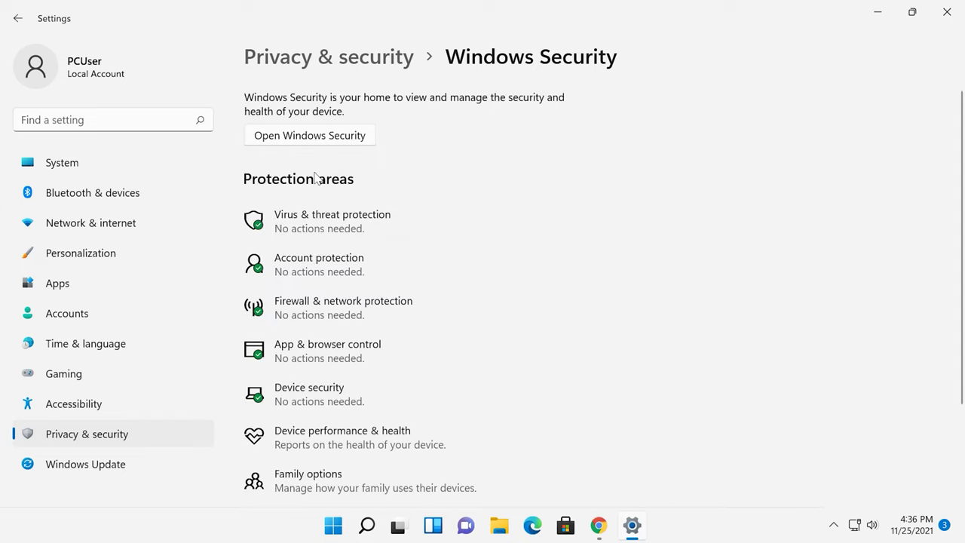
click(320, 234)
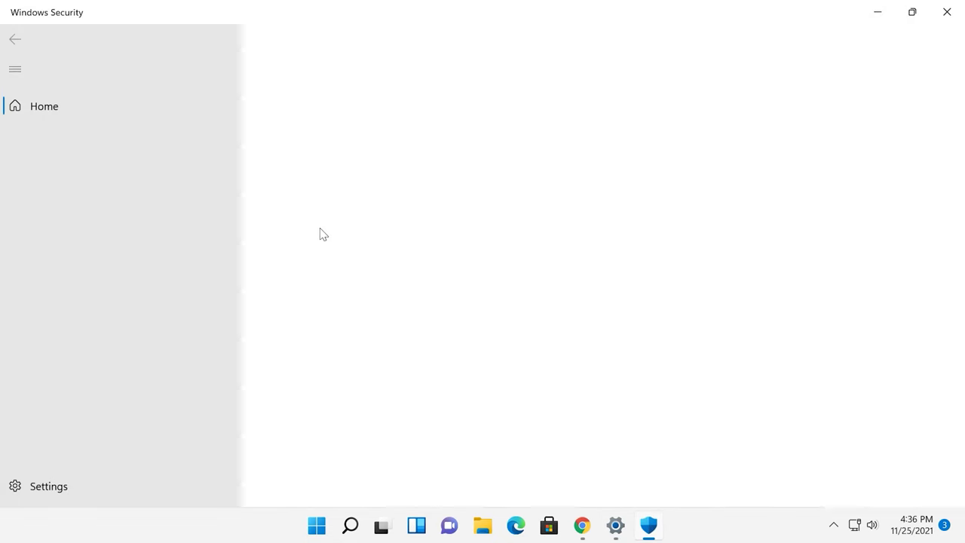
scroll(394, 348, down, 2)
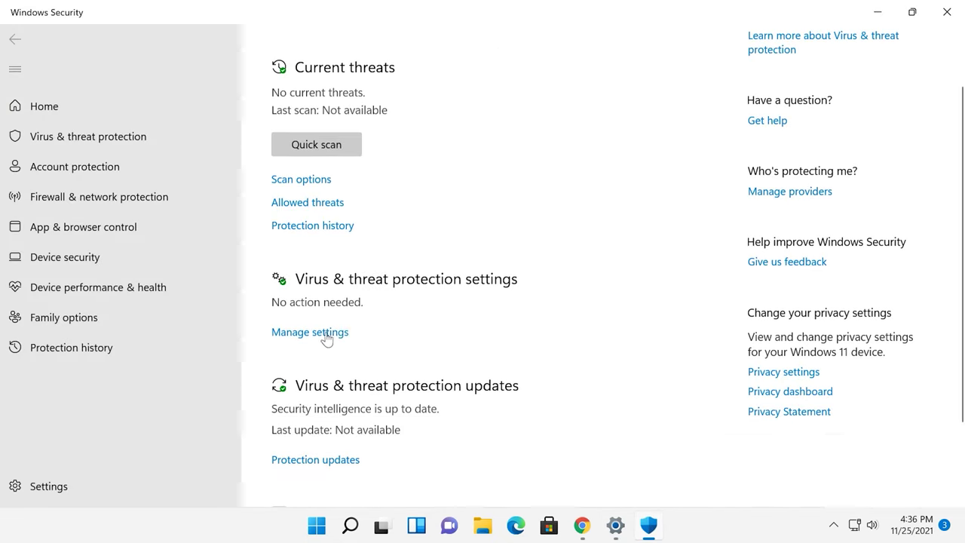
click(314, 336)
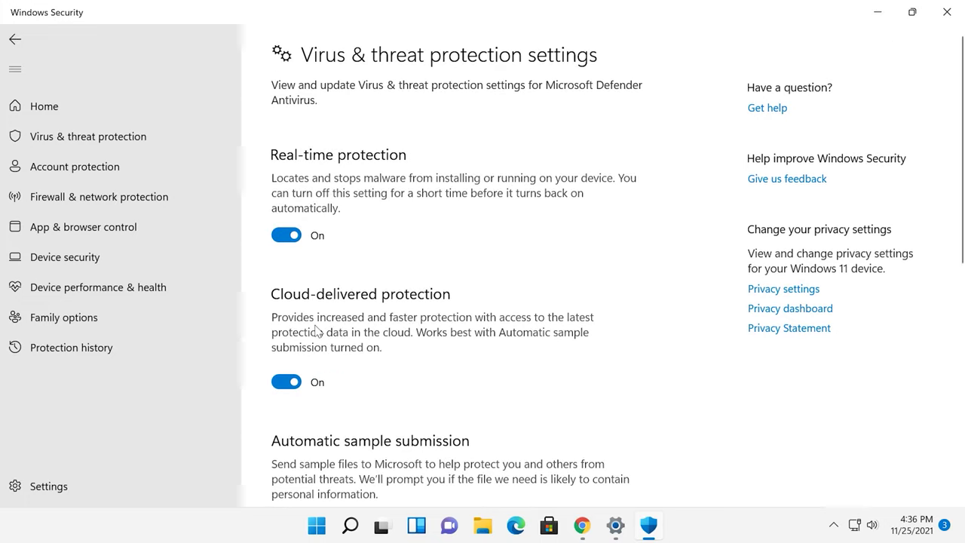
Step: Turn off Real-time protection and Tamper Protection, allowing Windows Security to make changes to the device
click(291, 236)
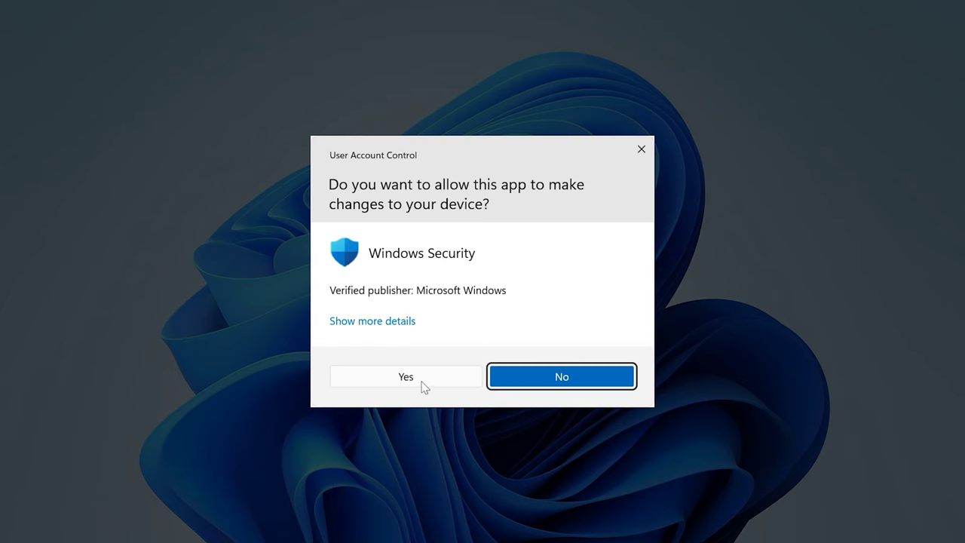
click(421, 383)
scroll(409, 356, down, 5)
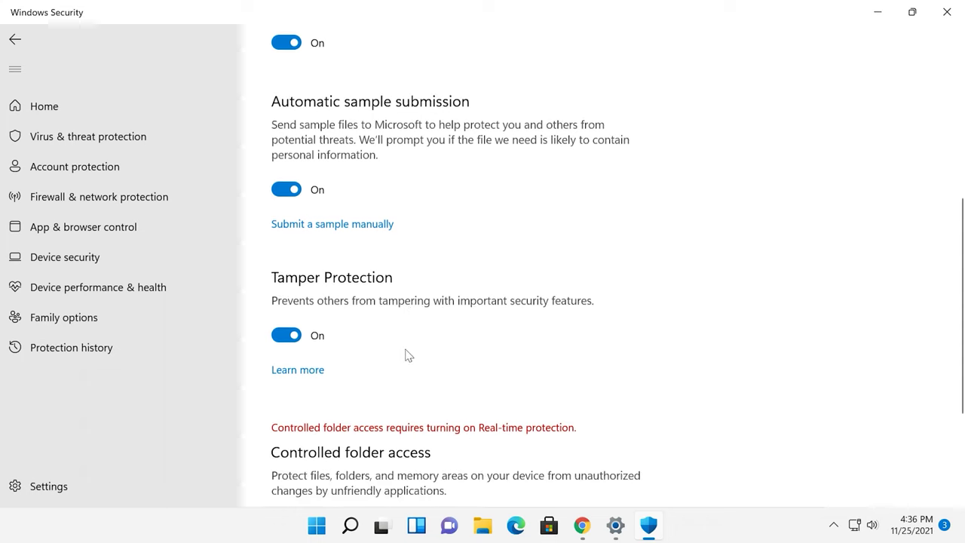
click(295, 336)
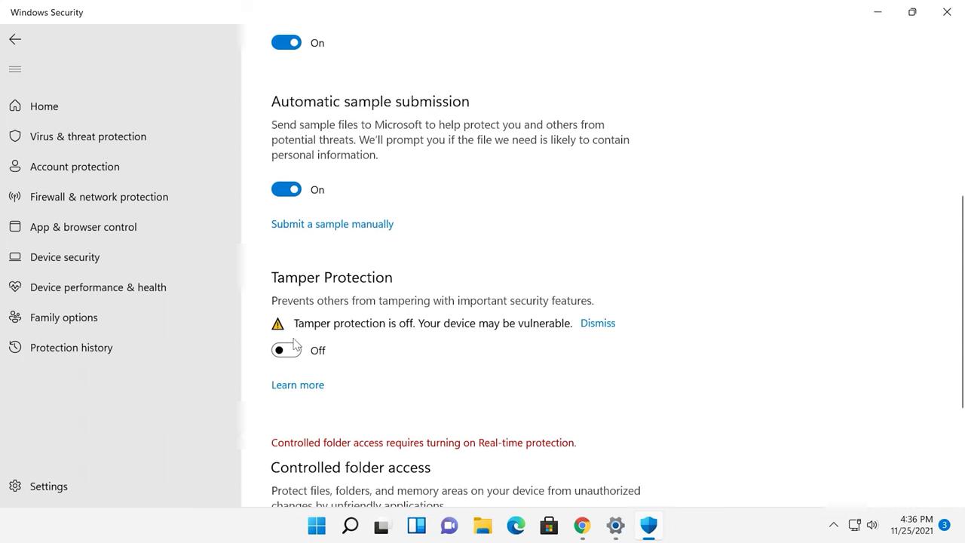
scroll(320, 345, up, 5)
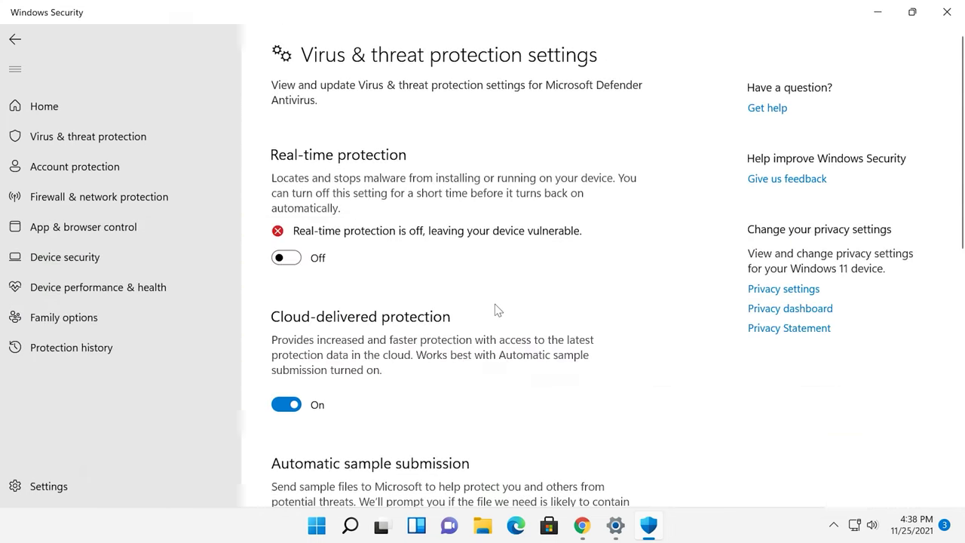
Step: Search Windows for System Configuration and launch it
click(350, 526)
text(sy)
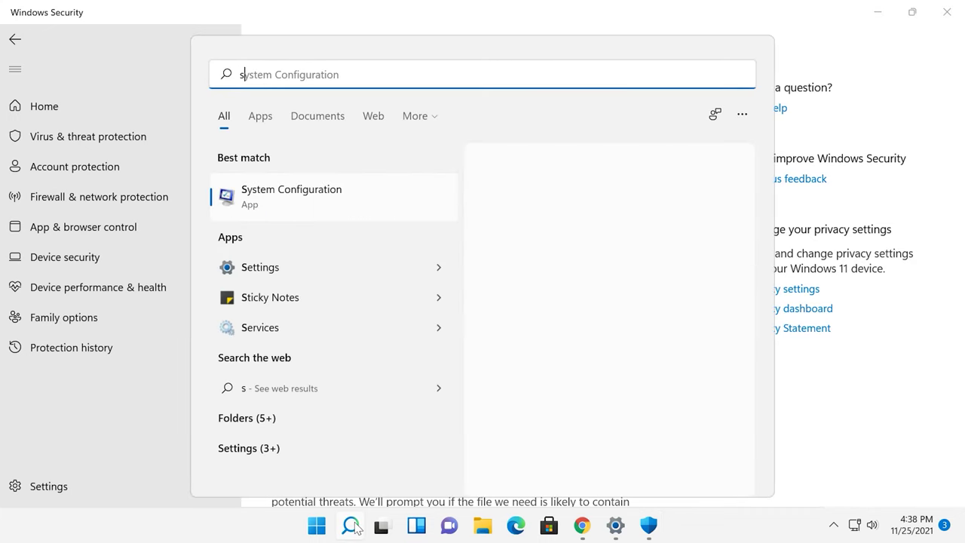
click(276, 193)
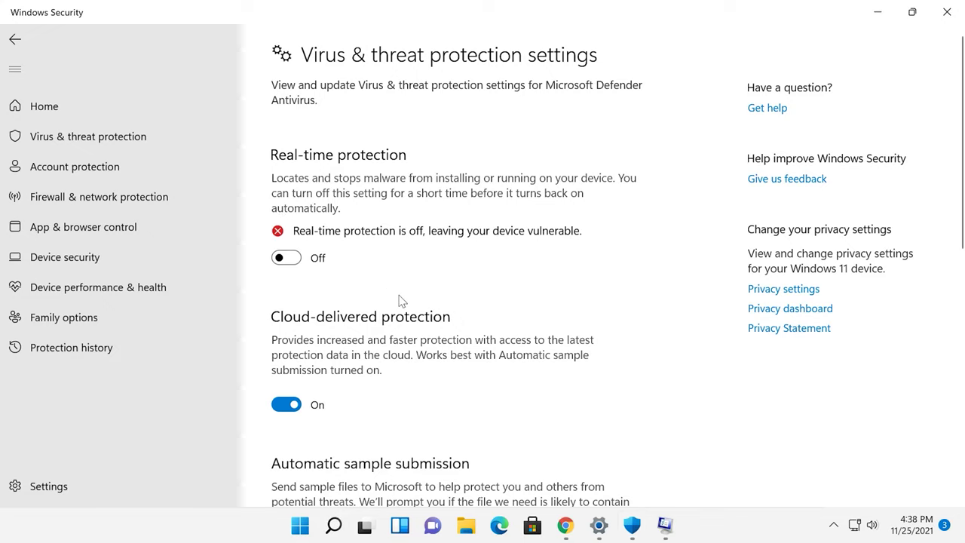
Step: Enable Safe boot with the Minimal option in the System Configuration boot options, apply it and restart the computer
click(666, 526)
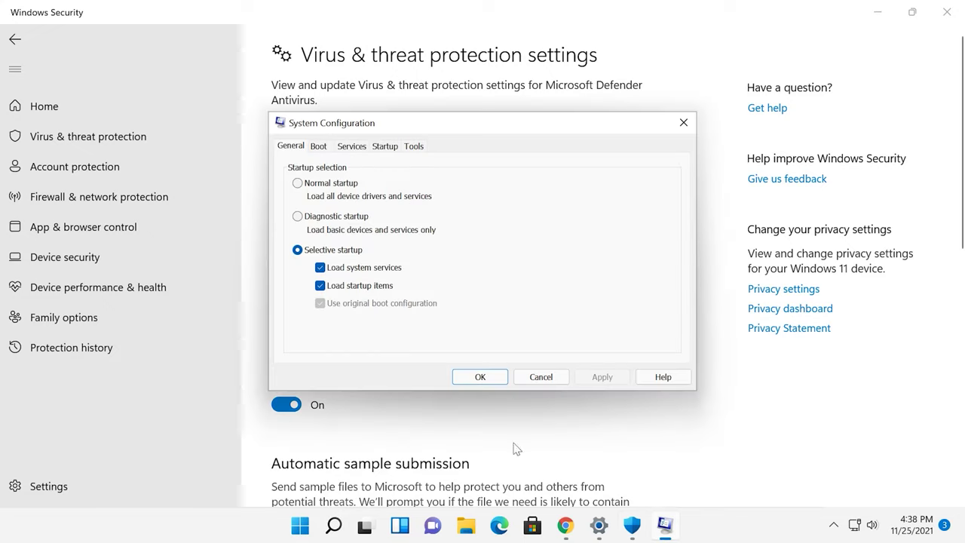
click(320, 147)
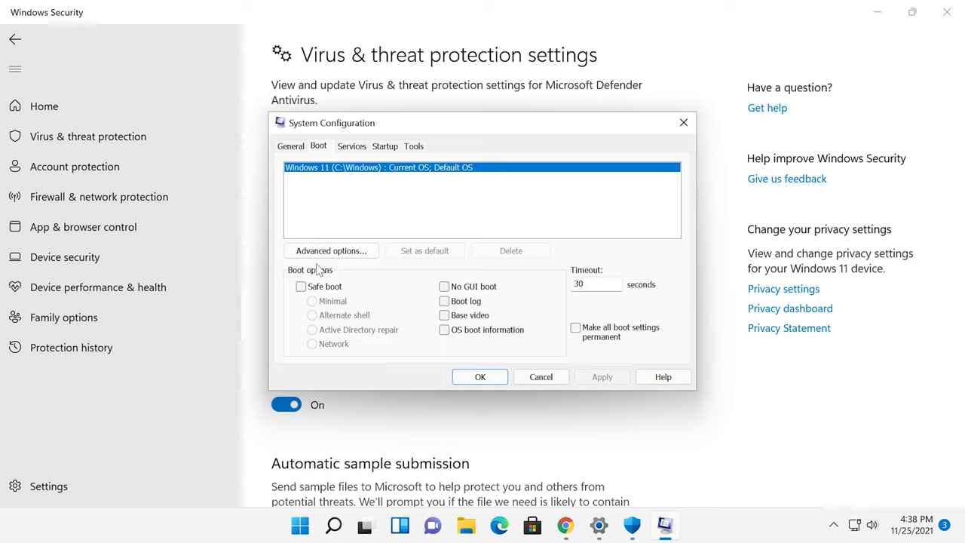
click(318, 291)
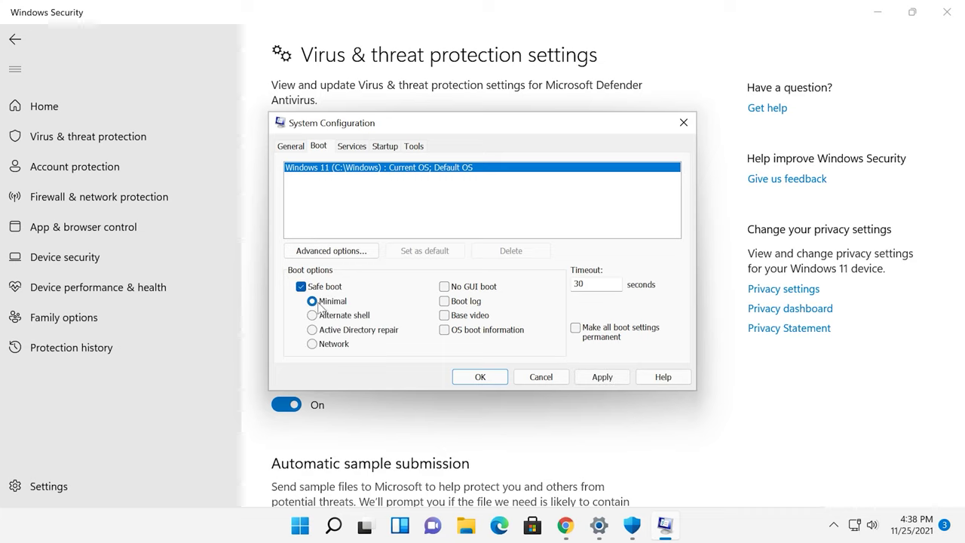
click(602, 377)
click(487, 377)
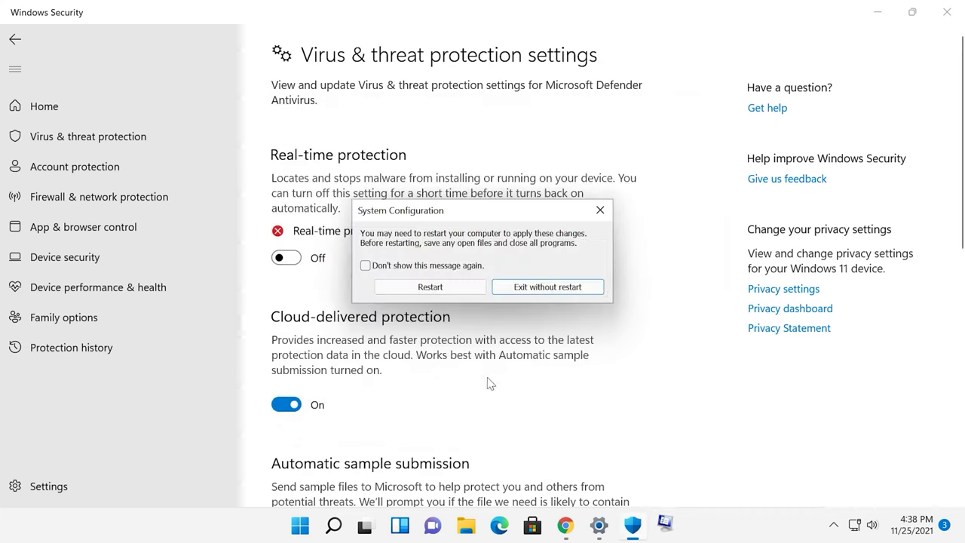
click(436, 293)
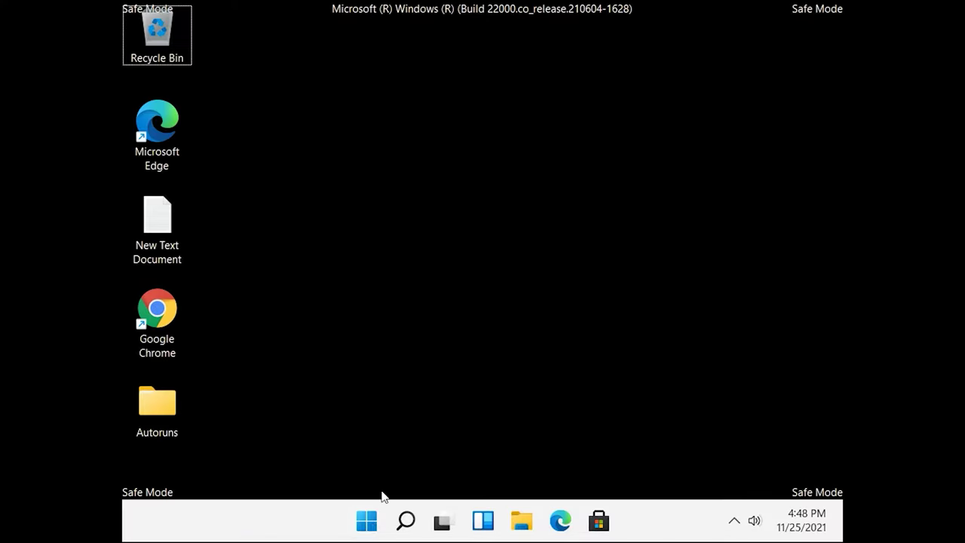
Step: Check the Windows Security page under Privacy & security in Safe Mode, and close Settings
click(369, 528)
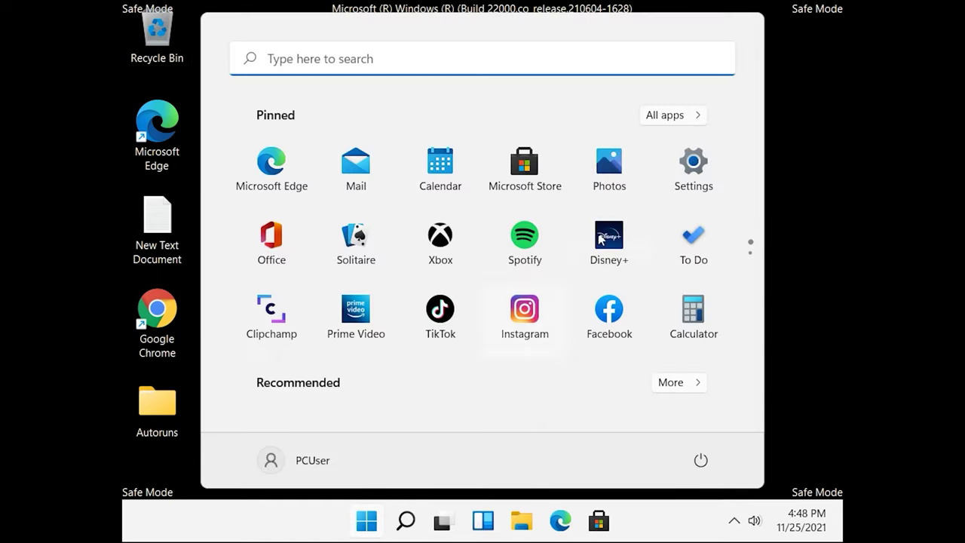
click(694, 172)
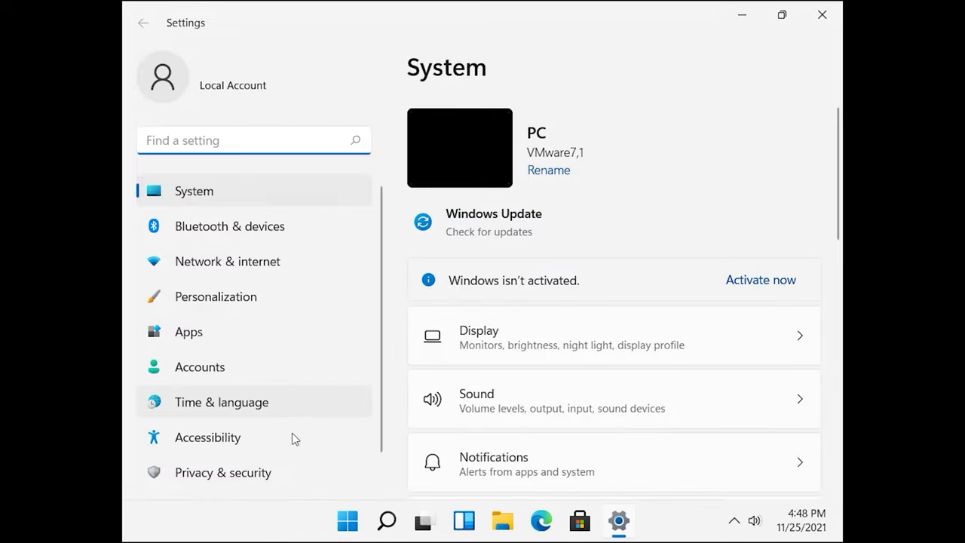
click(276, 473)
click(542, 167)
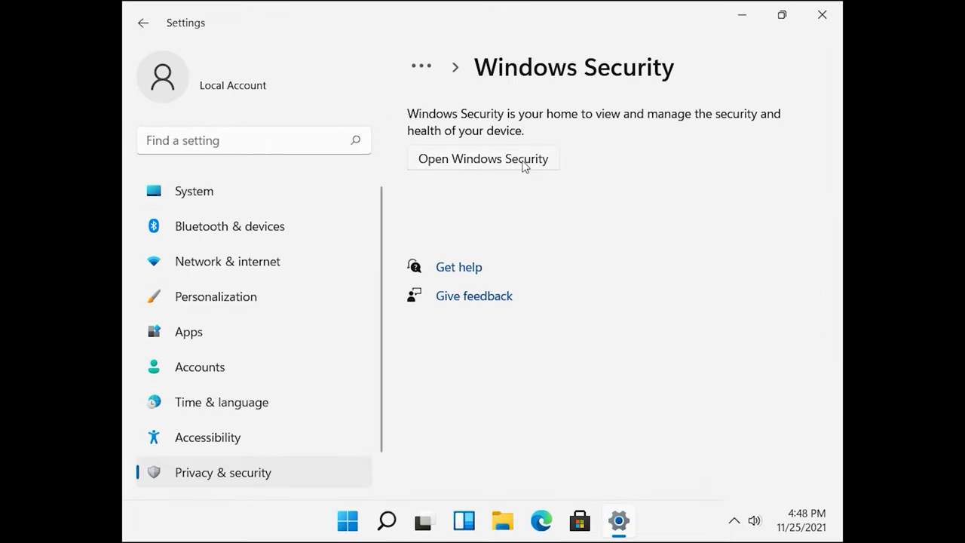
click(831, 22)
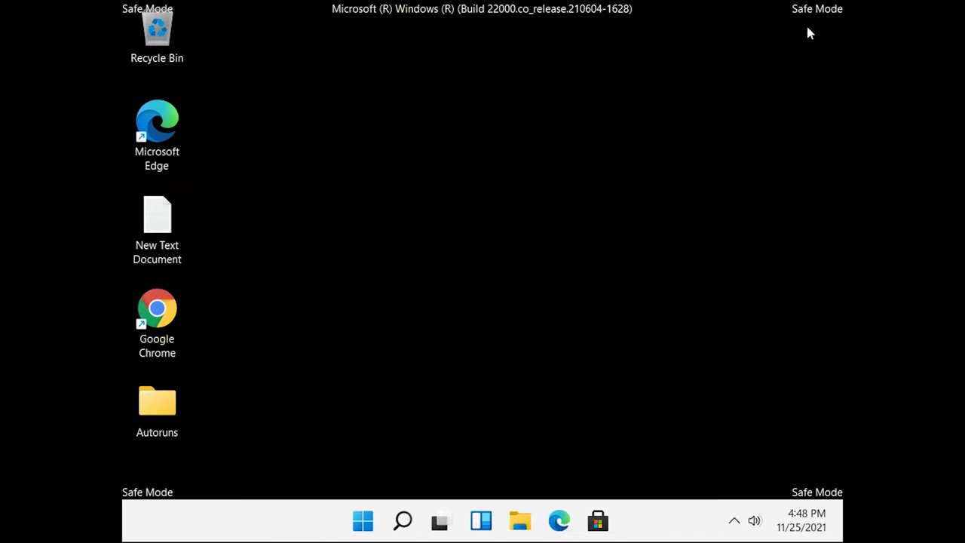
Step: Run Autoruns64 from the Autoruns folder on the desktop and accept its license agreement
double_click(159, 407)
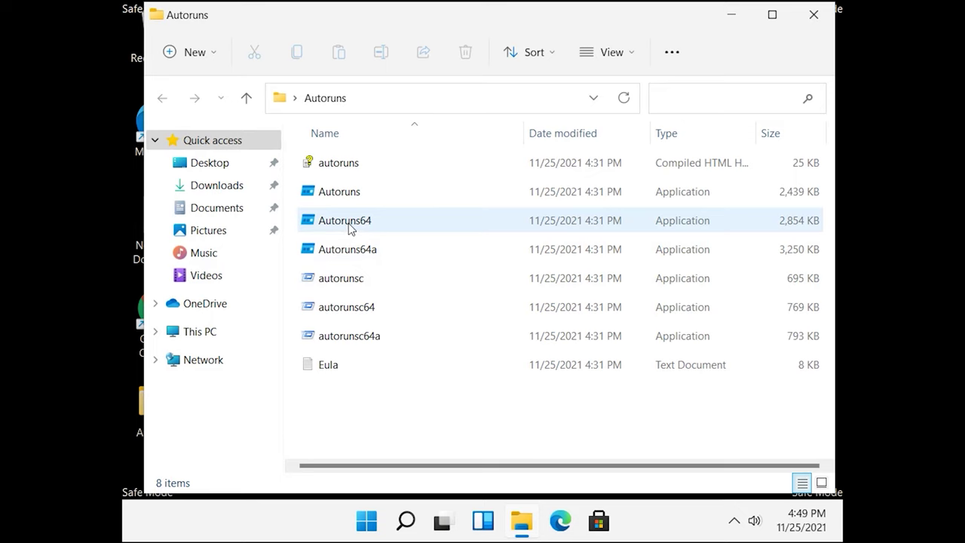
double_click(349, 226)
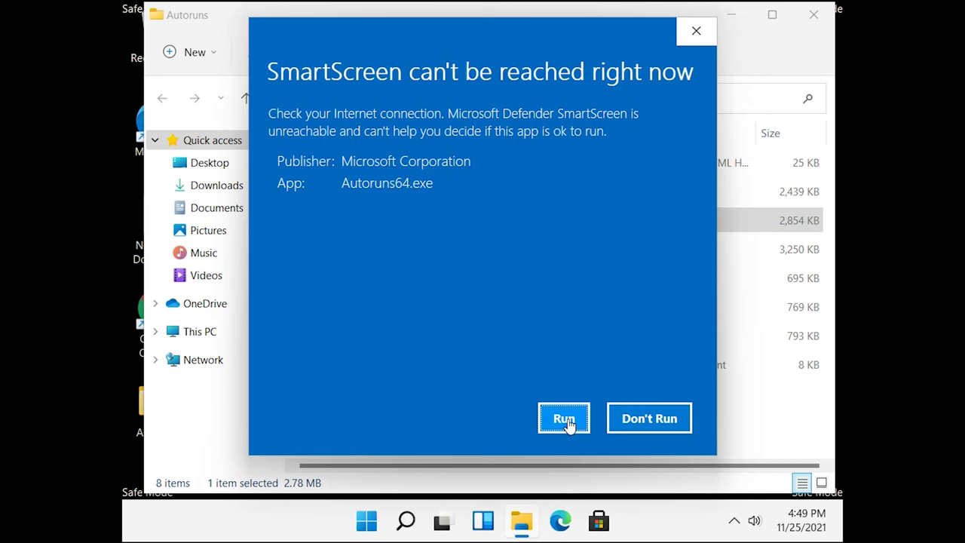
click(565, 420)
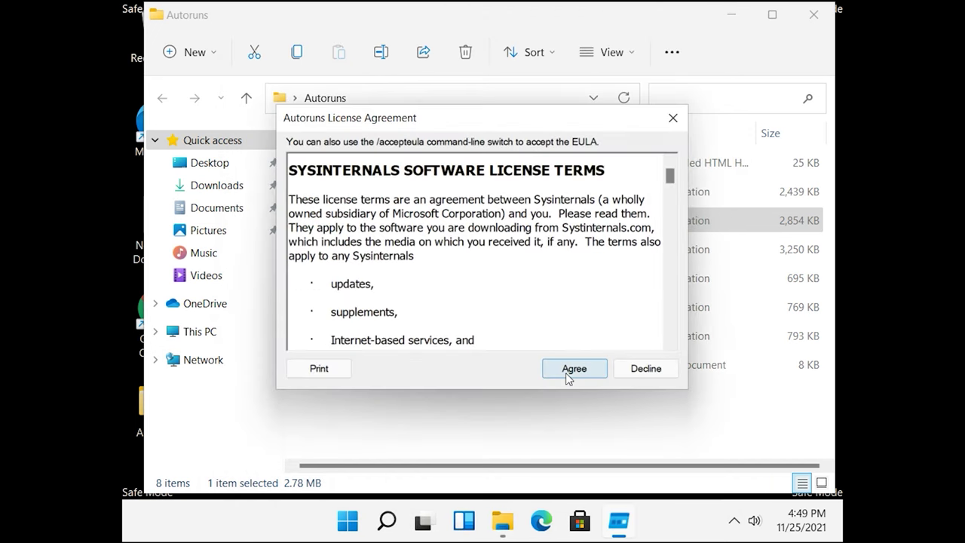
click(565, 373)
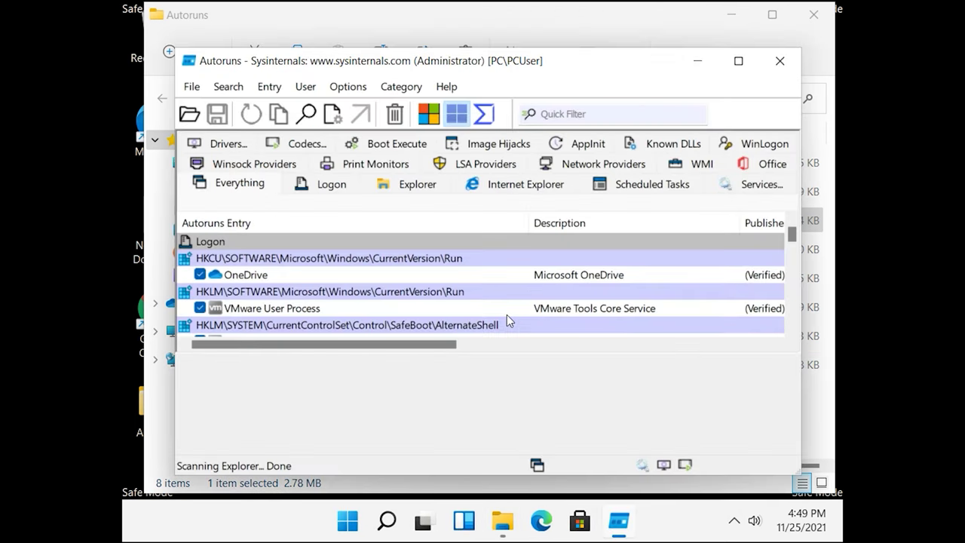
Step: Show the Services entries in Autoruns and stop hiding Windows entries
click(735, 187)
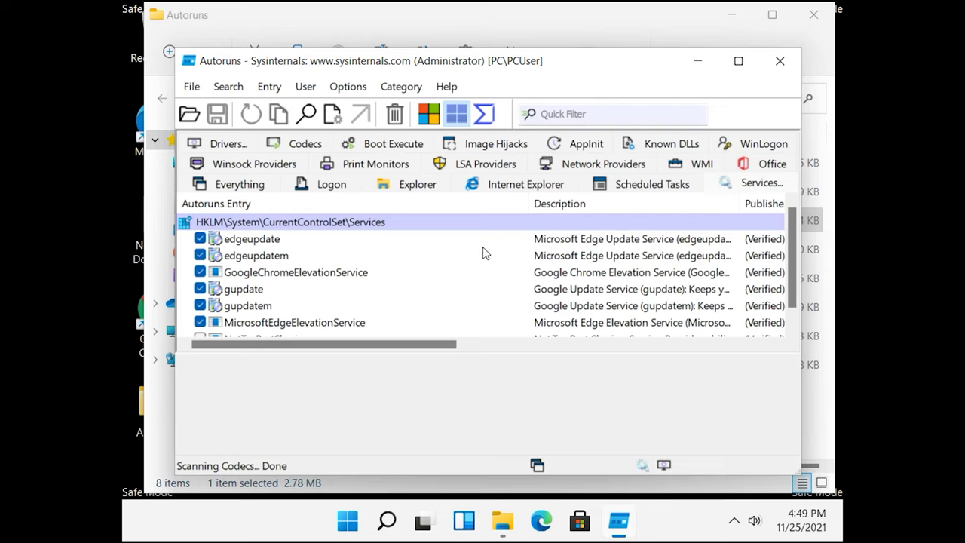
click(356, 89)
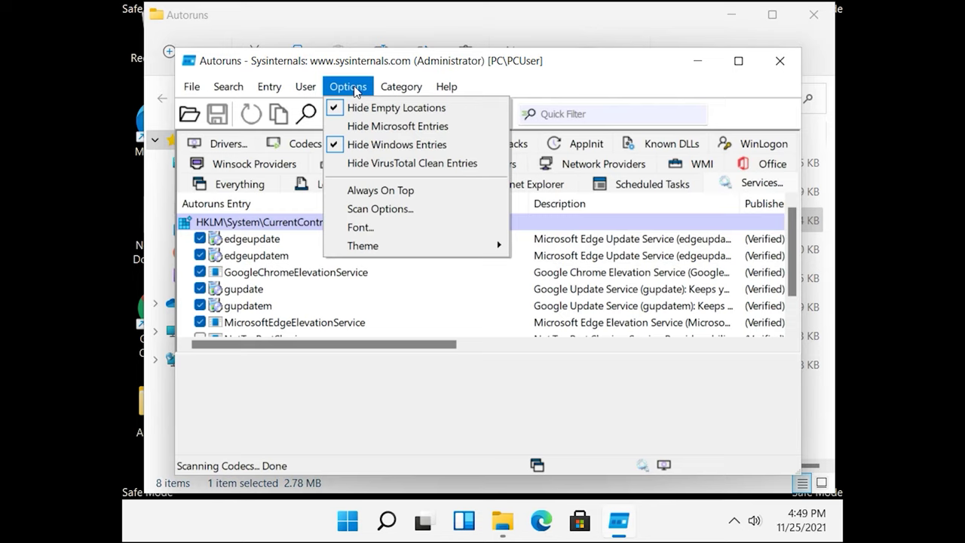
click(358, 147)
Step: Disable the WinDefend service entry in Autoruns, and close Autoruns and its folder window
scroll(334, 263, down, 10)
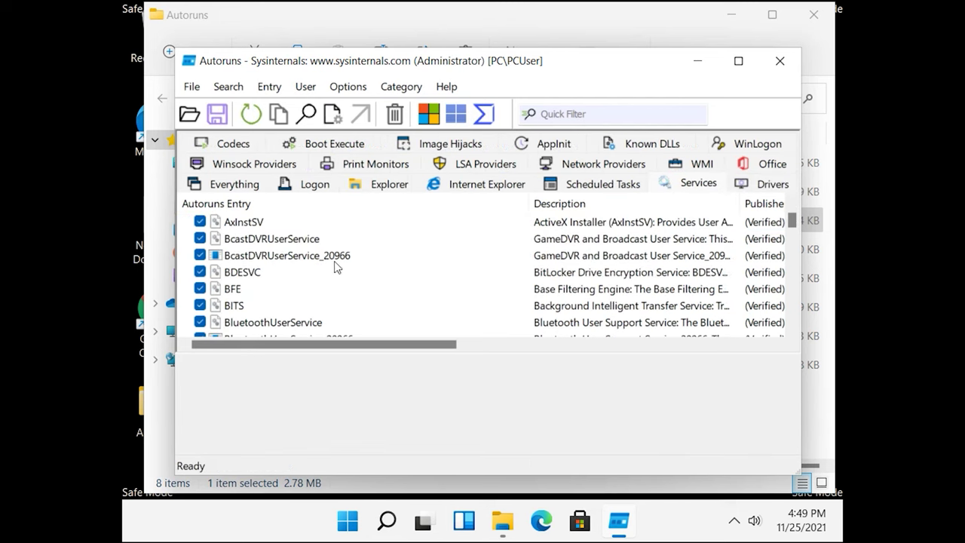
scroll(325, 285, down, 15)
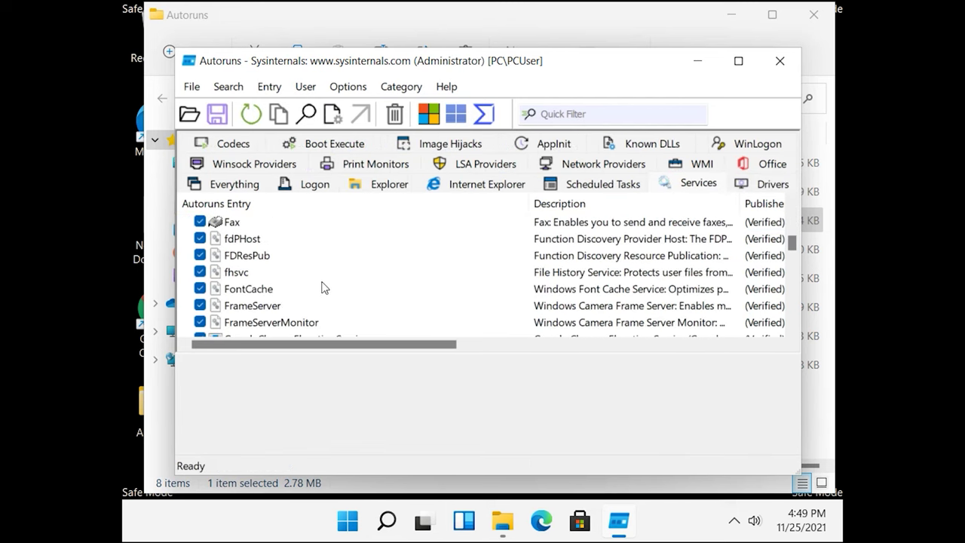
scroll(324, 290, down, 15)
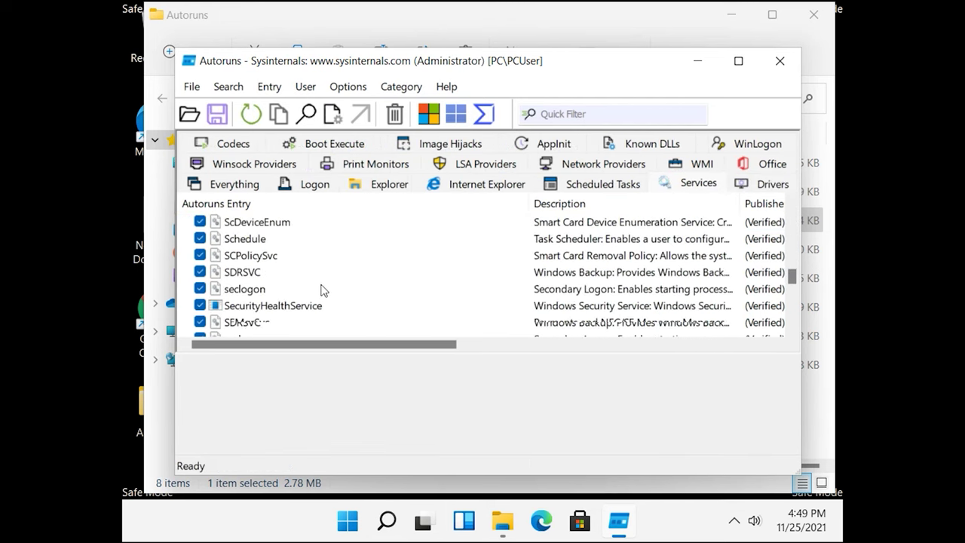
scroll(323, 291, down, 15)
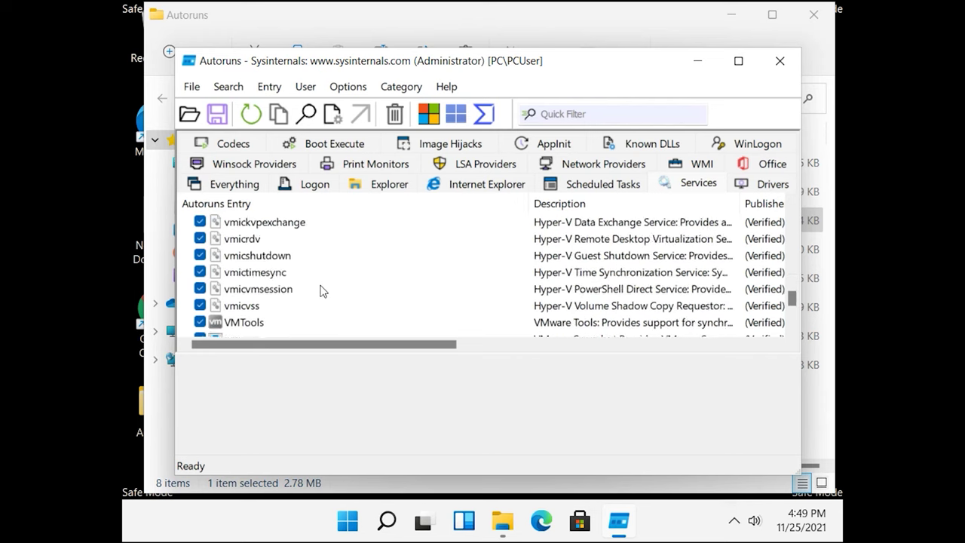
scroll(319, 291, down, 2)
scroll(319, 292, down, 3)
scroll(319, 291, up, 2)
scroll(319, 292, up, 5)
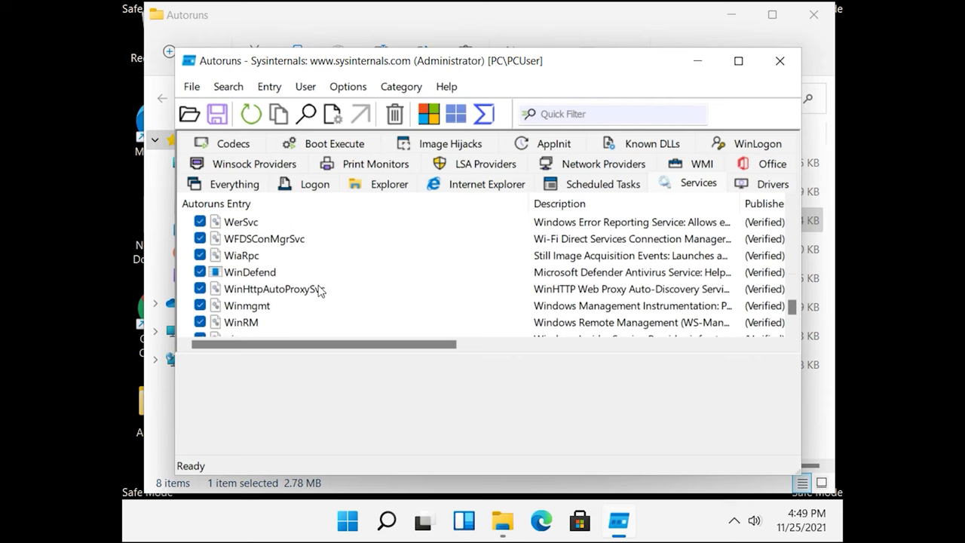
scroll(319, 291, up, 2)
scroll(319, 291, down, 1)
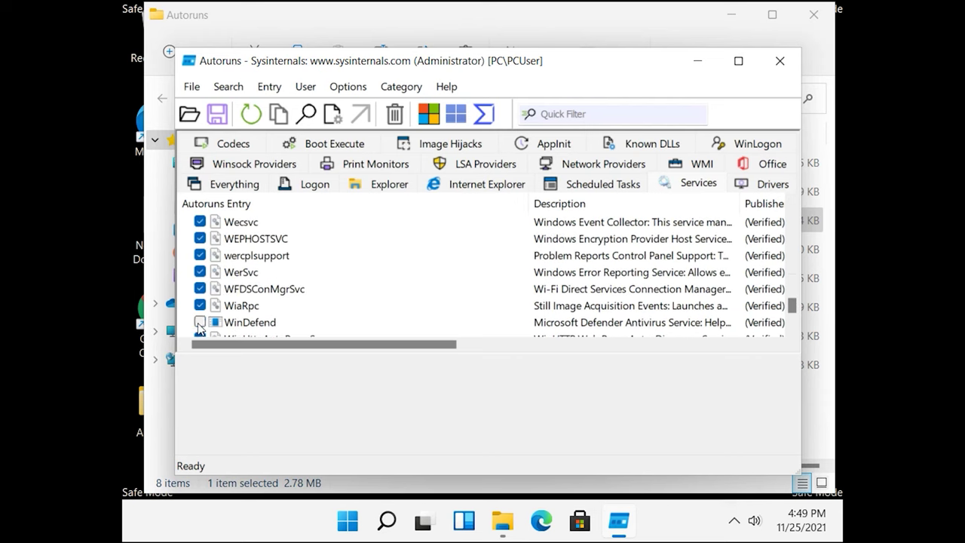
click(777, 62)
click(813, 15)
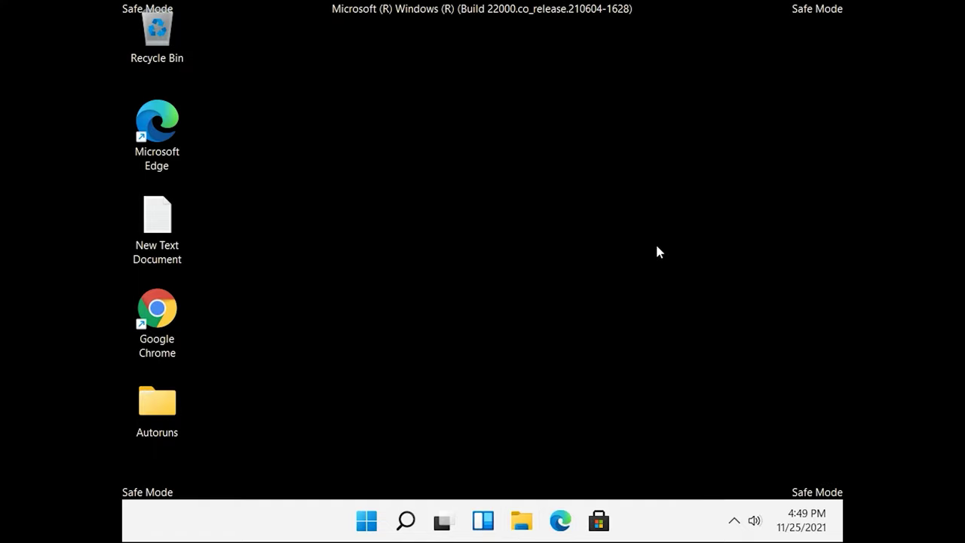
Step: Set the startup selection to Normal startup in System Configuration, apply it and restart the computer
mouse_move(408, 522)
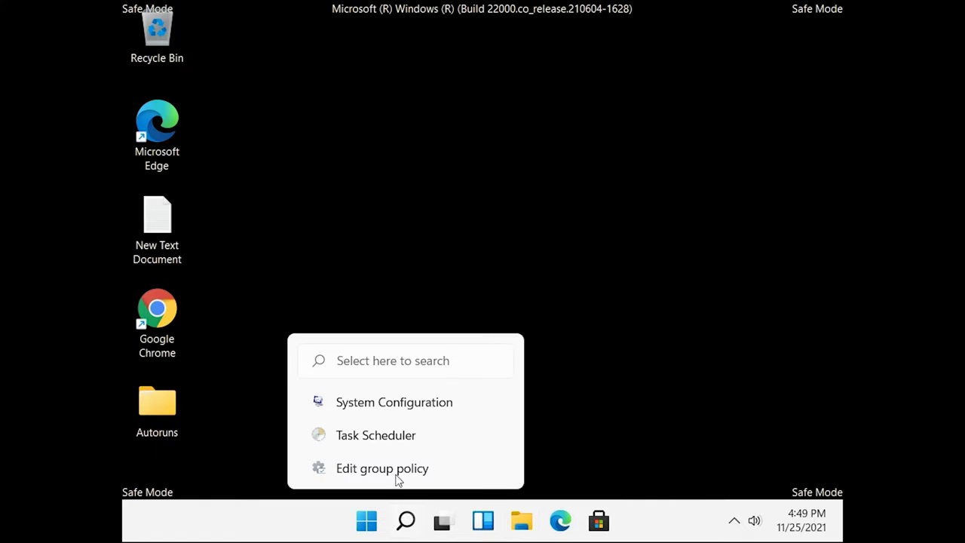
click(395, 410)
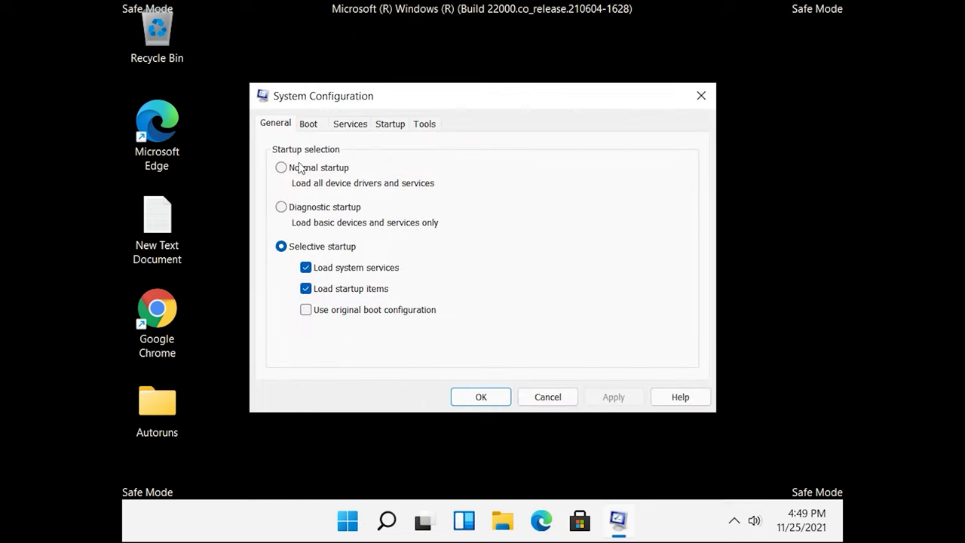
click(297, 170)
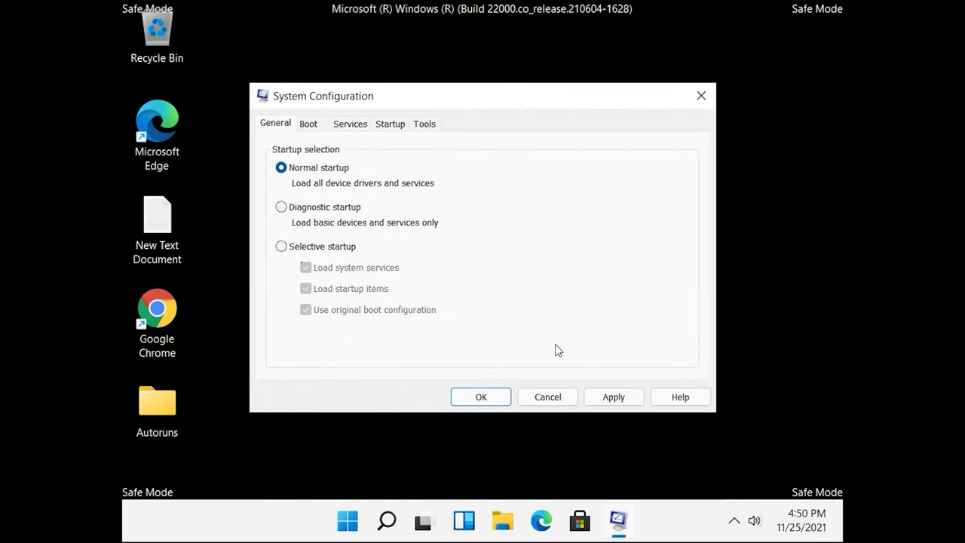
click(613, 397)
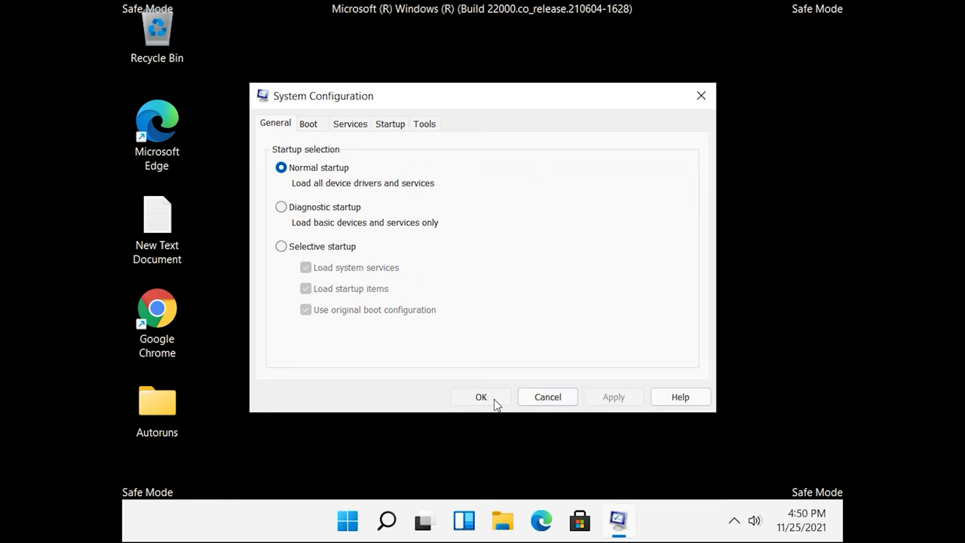
click(495, 399)
click(427, 295)
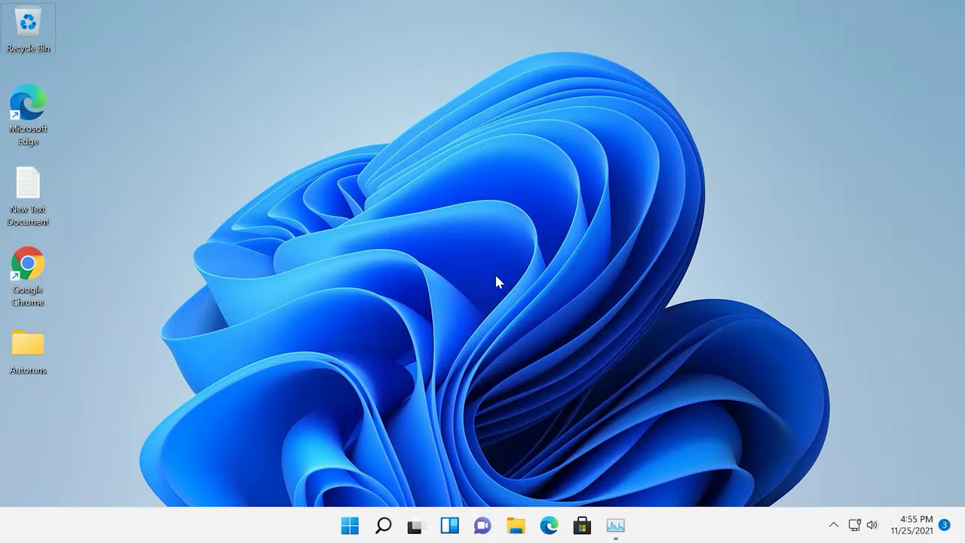
Step: Expand Task Manager to its detailed view and examine the running processes for Microsoft Defender entries
click(615, 525)
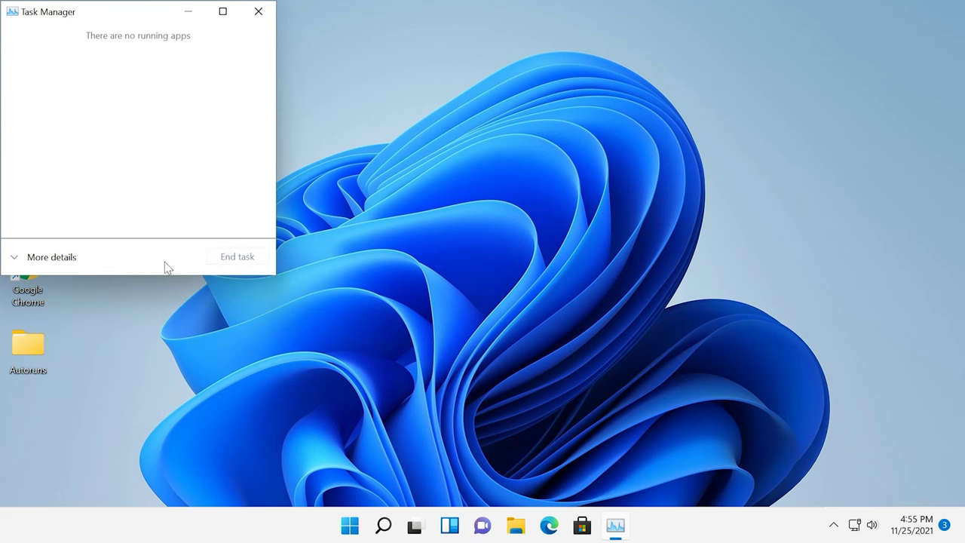
click(67, 258)
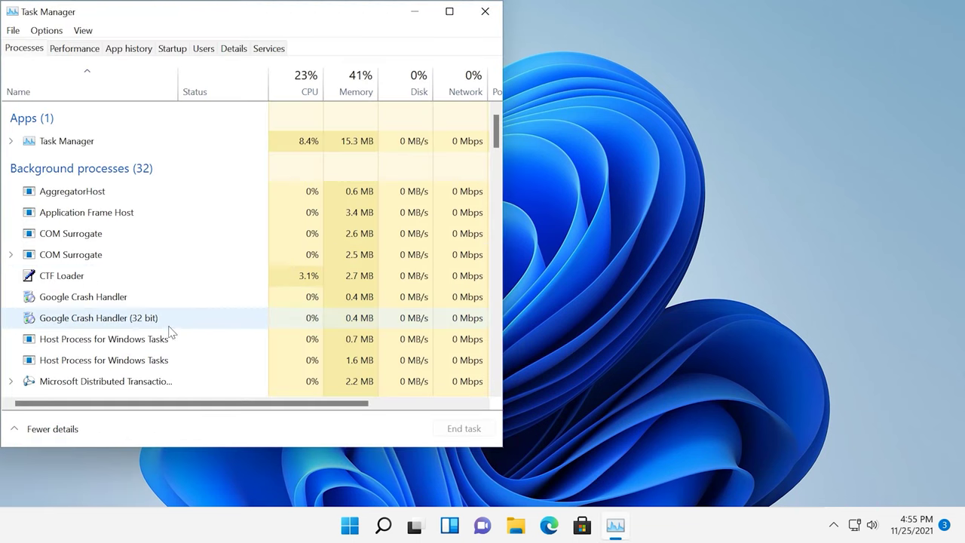
drag(287, 13, 416, 21)
scroll(259, 332, down, 2)
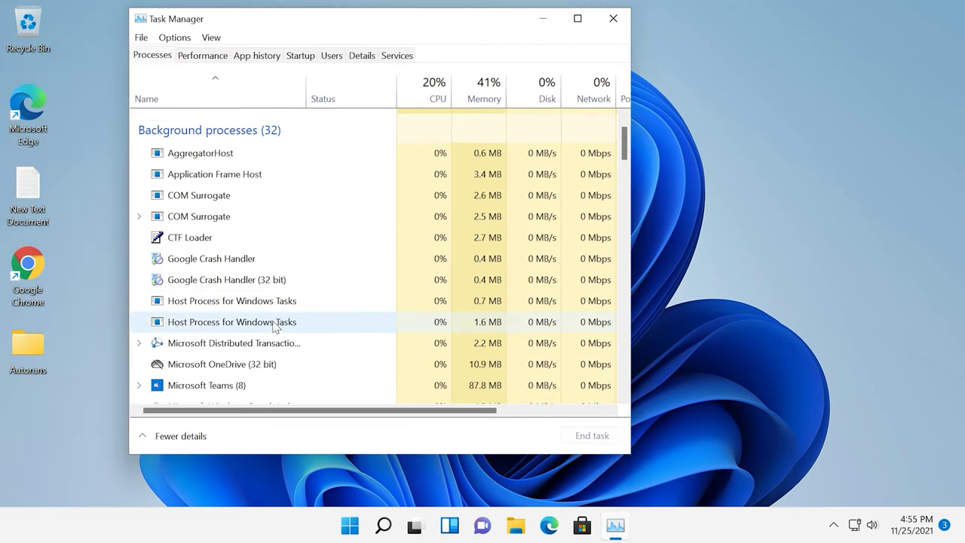
scroll(259, 339, down, 5)
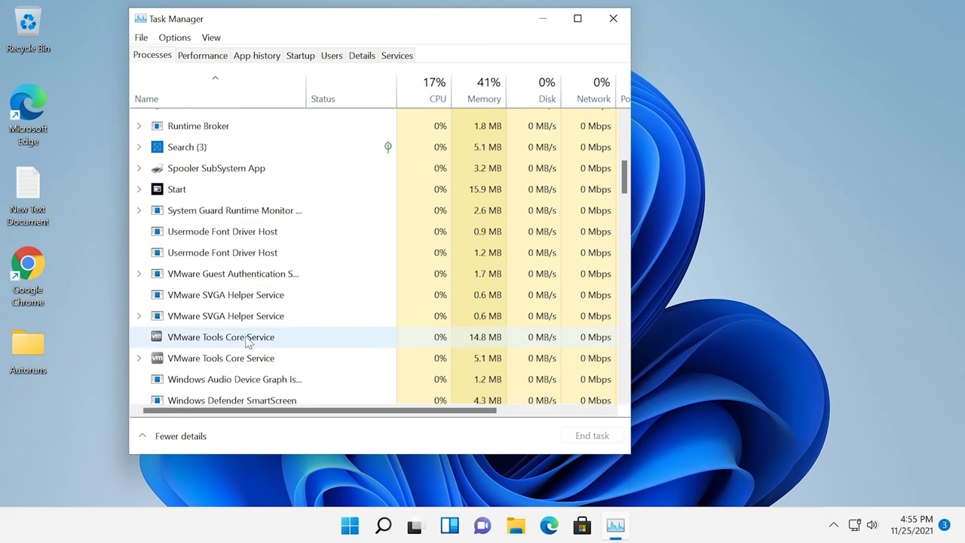
scroll(244, 341, down, 4)
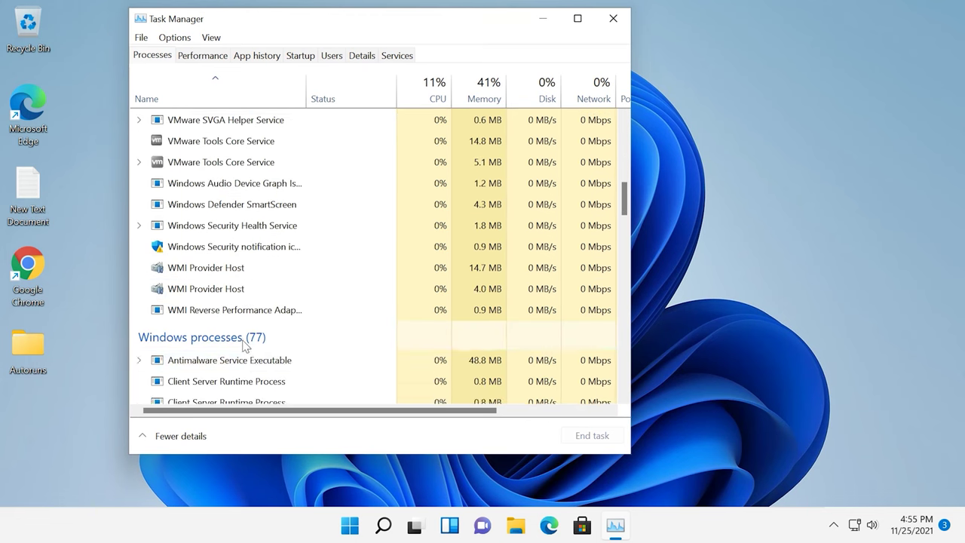
scroll(244, 347, down, 6)
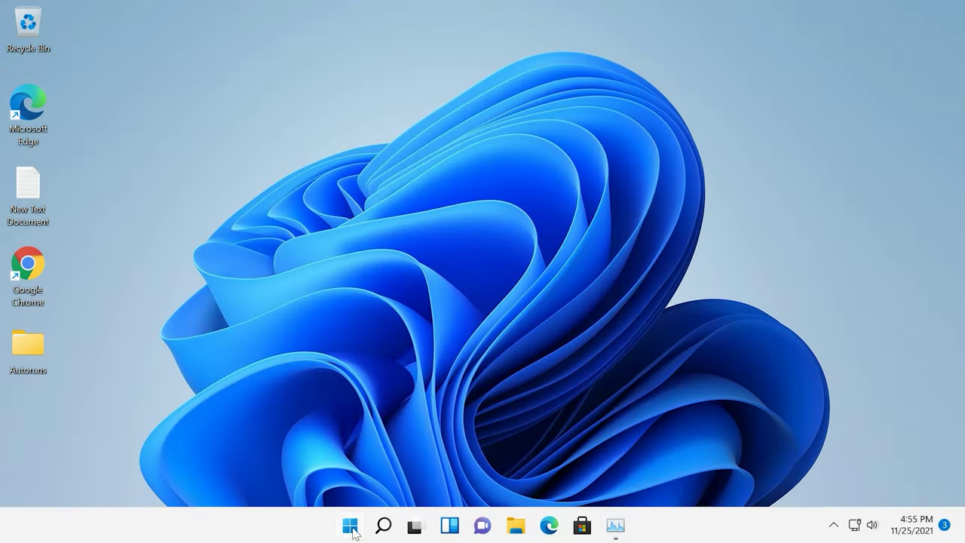
Step: Open Windows Security from the Privacy & security settings
click(350, 526)
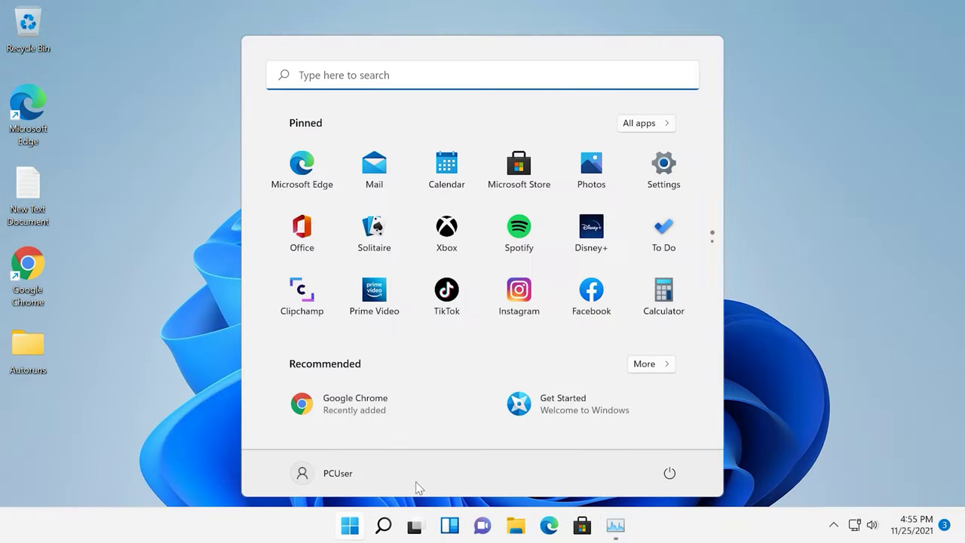
click(665, 181)
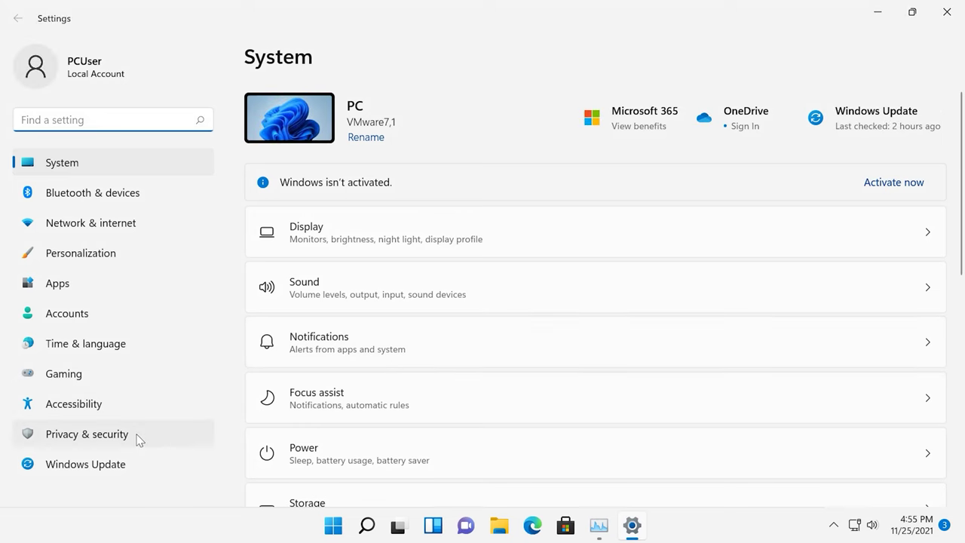
click(138, 438)
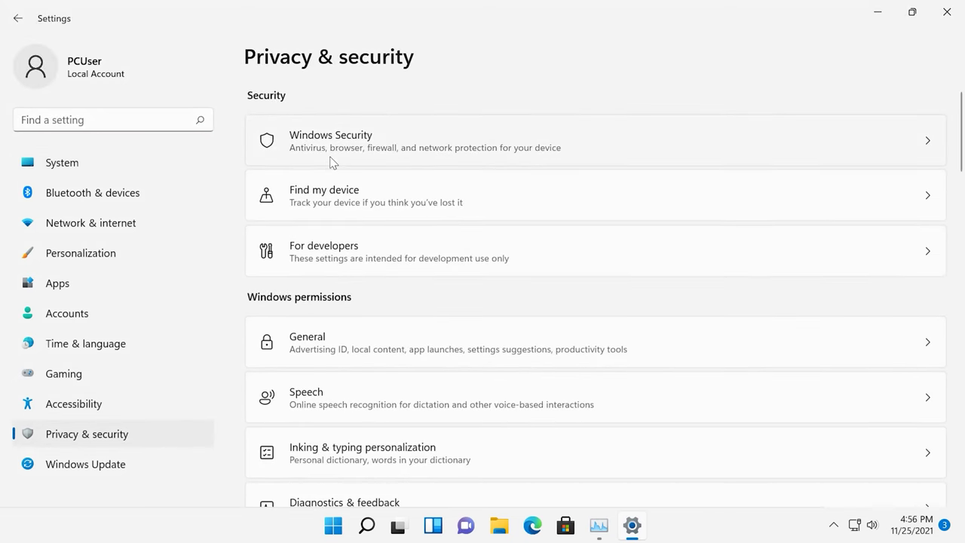
click(332, 162)
click(324, 223)
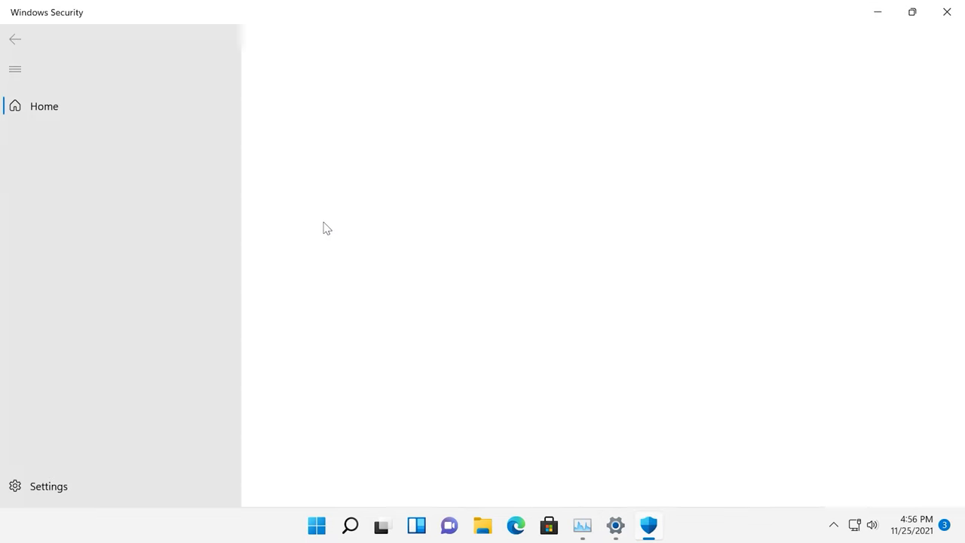